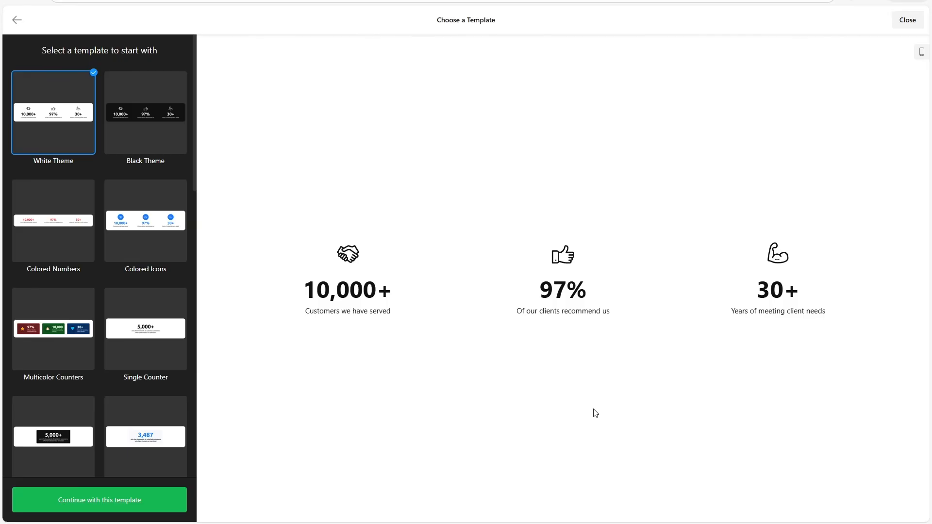
Preview the number counter templates from Black Theme through Dark Single Counter
{"action": "left_click", "coordinate": [132, 126]}
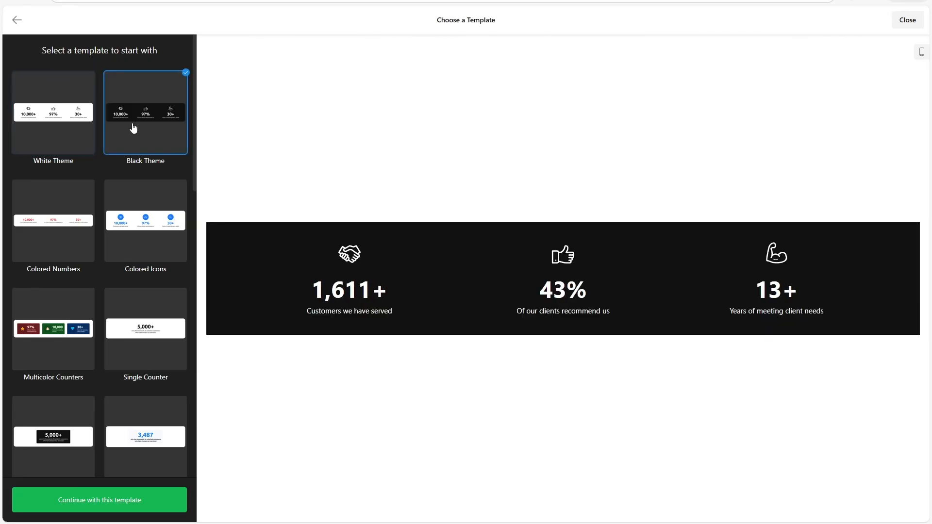
{"action": "left_click", "coordinate": [68, 219]}
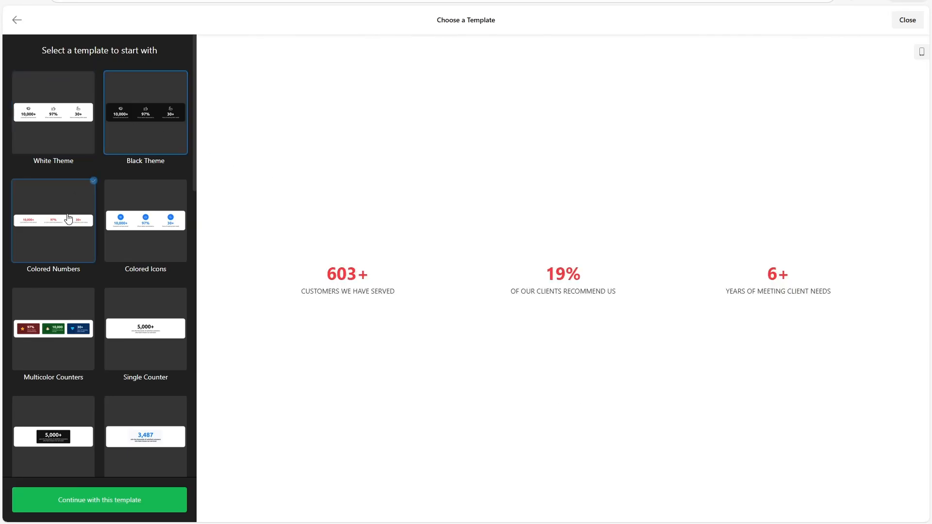
{"action": "left_click", "coordinate": [177, 213]}
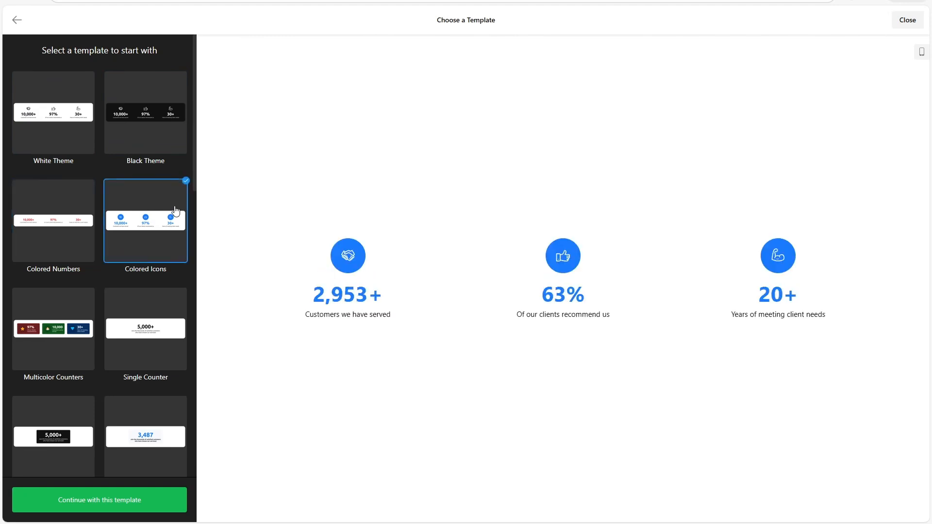
{"action": "left_click", "coordinate": [76, 330]}
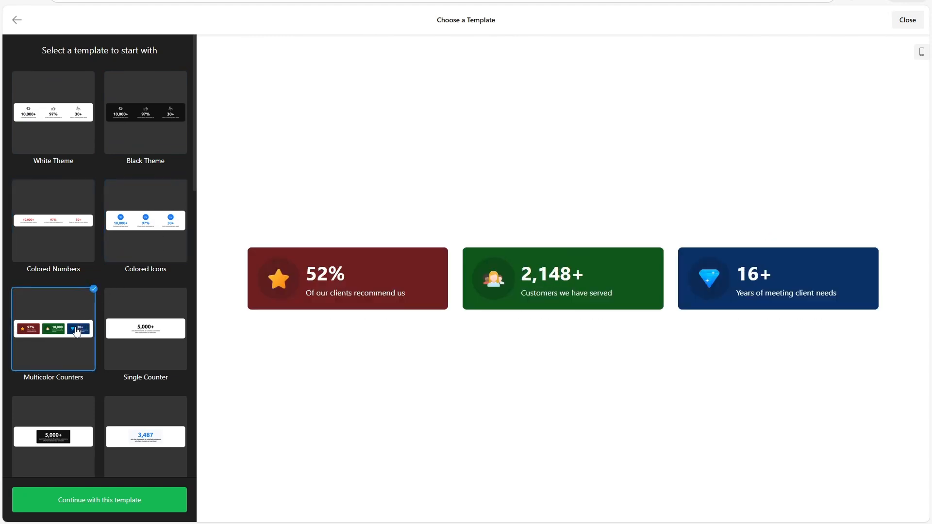
{"action": "left_click", "coordinate": [143, 362]}
{"action": "scroll", "coordinate": [136, 359], "scroll_direction": "down", "scroll_amount": 3}
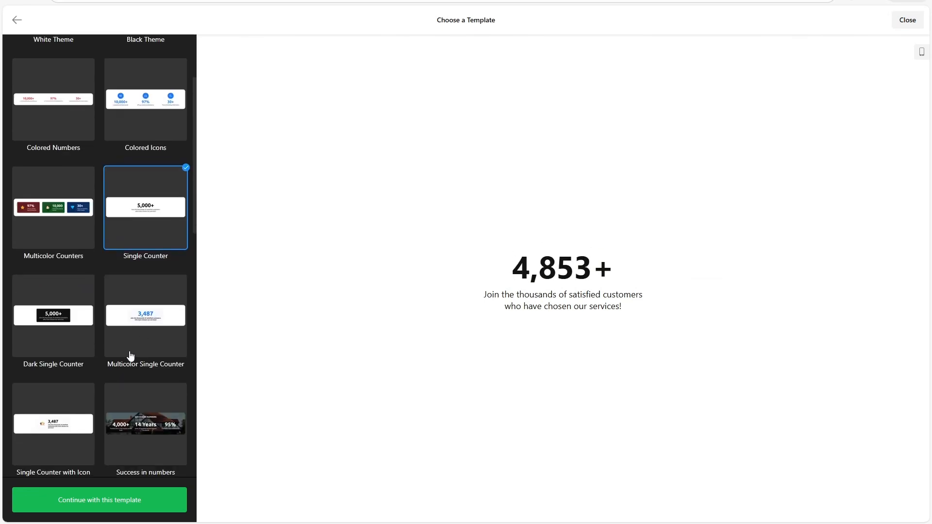
{"action": "left_click", "coordinate": [56, 329]}
{"action": "left_click", "coordinate": [53, 207]}
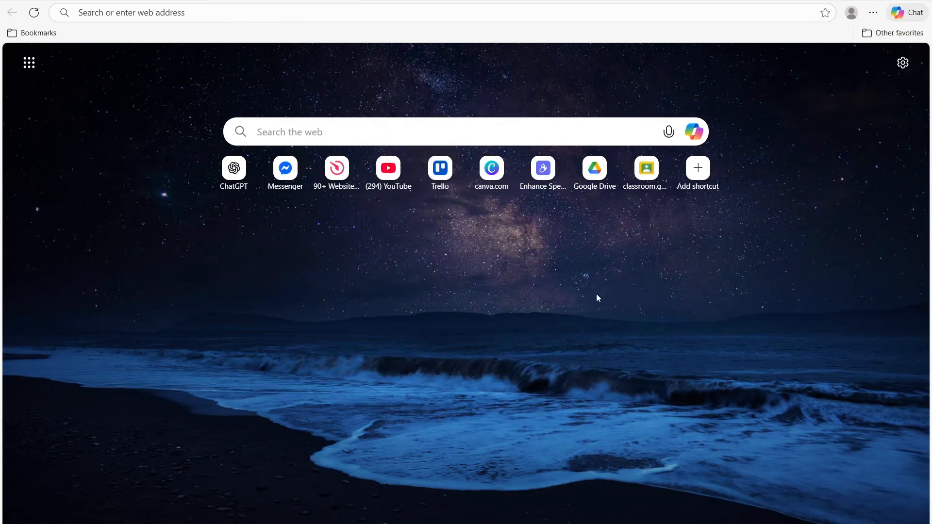
{"action": "left_click", "coordinate": [333, 17]}
{"action": "type", "text": "https://go.elfsight.io/click?pid=3141&offer_id=3"}
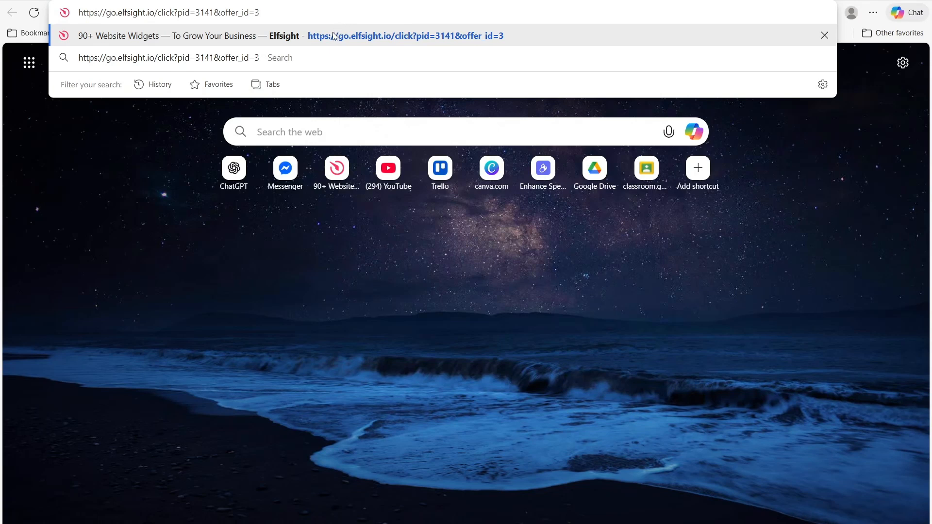
{"action": "left_click", "coordinate": [331, 35]}
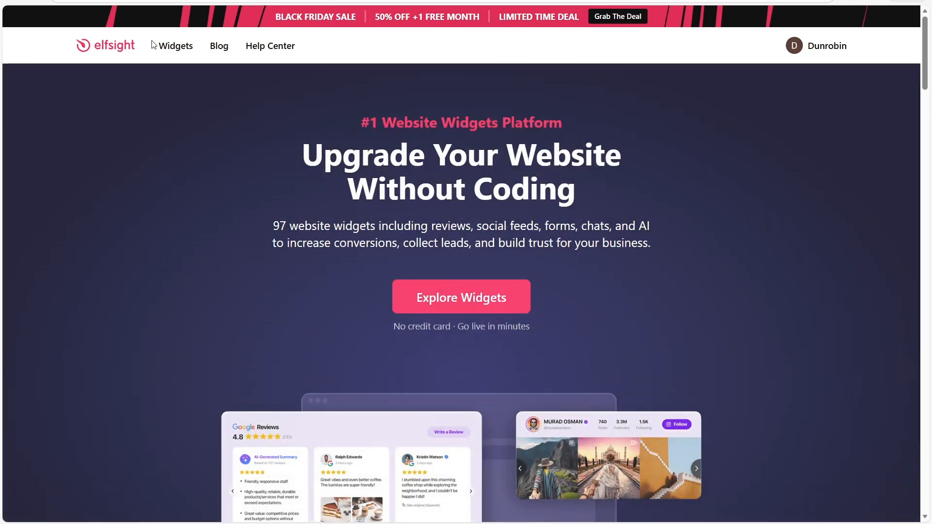
Open the Number Counter widget's page, start creating a free widget and expand its editor
{"action": "mouse_move", "coordinate": [167, 44]}
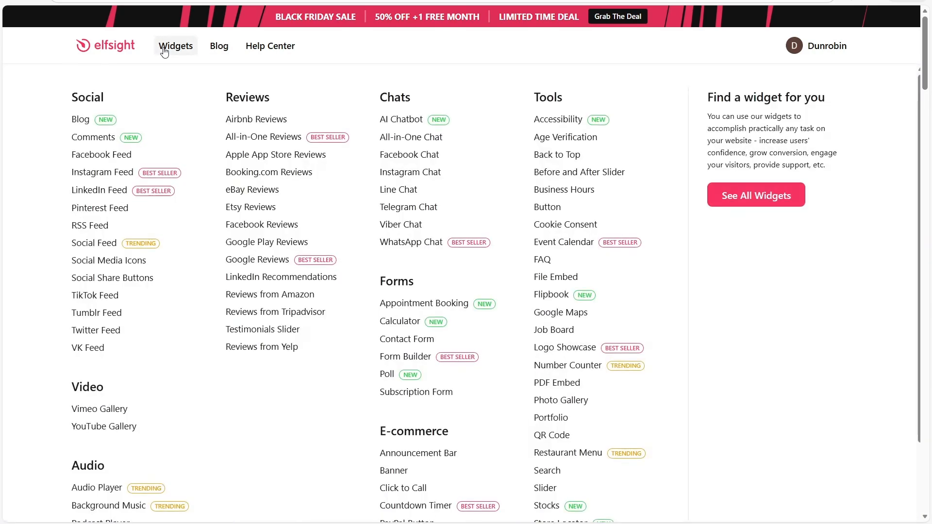
{"action": "left_click", "coordinate": [566, 366]}
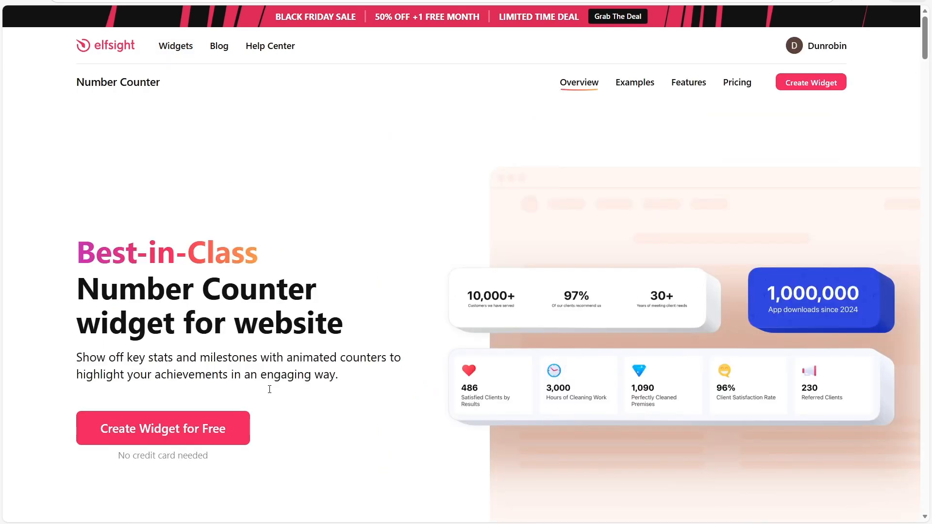
{"action": "left_click", "coordinate": [219, 429]}
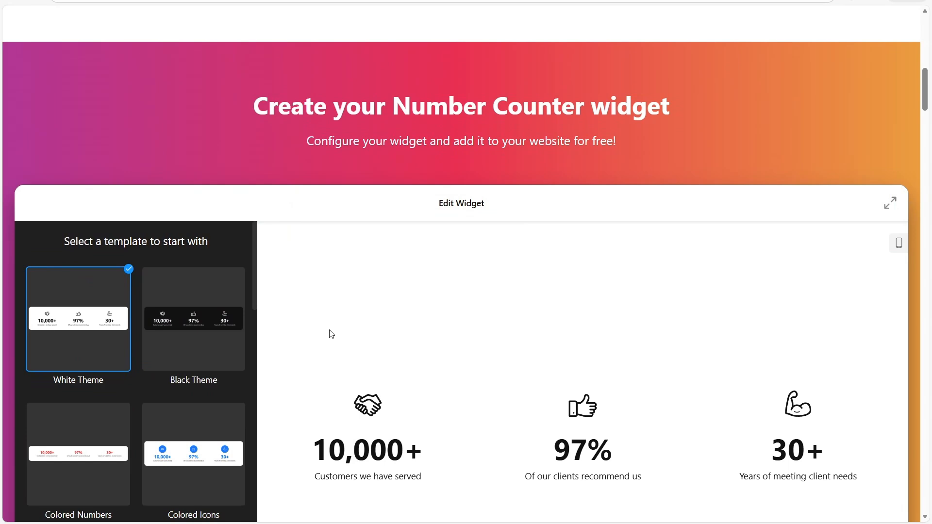
{"action": "scroll", "coordinate": [331, 338], "scroll_direction": "down", "scroll_amount": 1}
{"action": "scroll", "coordinate": [331, 334], "scroll_direction": "down", "scroll_amount": 1}
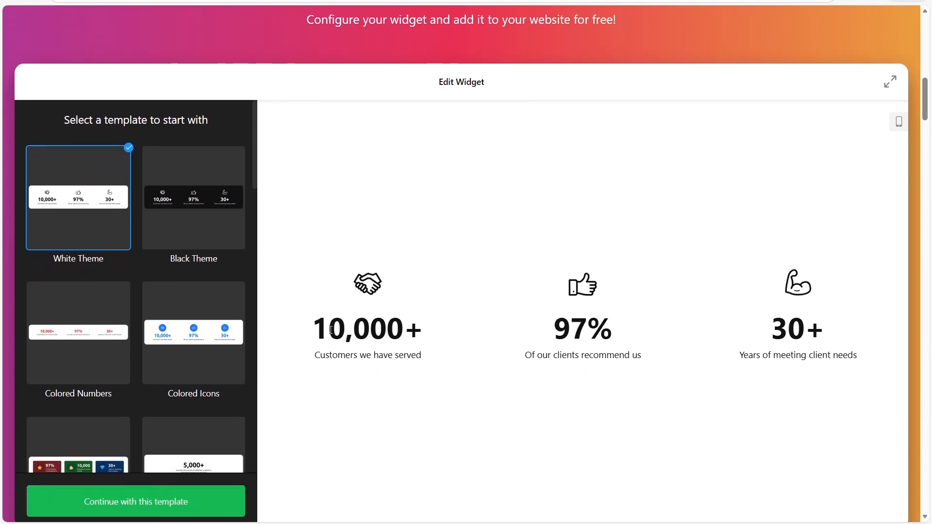
{"action": "scroll", "coordinate": [331, 331], "scroll_direction": "down", "scroll_amount": 1}
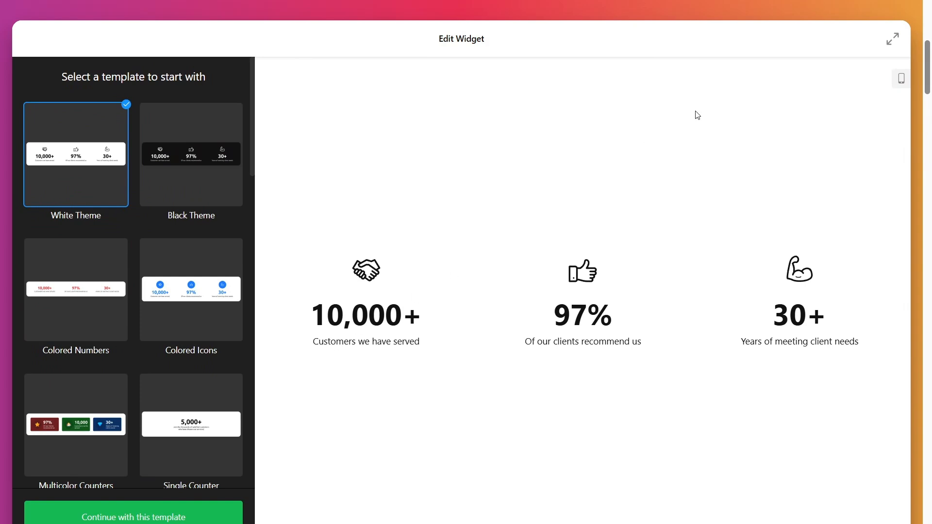
{"action": "left_click", "coordinate": [901, 43]}
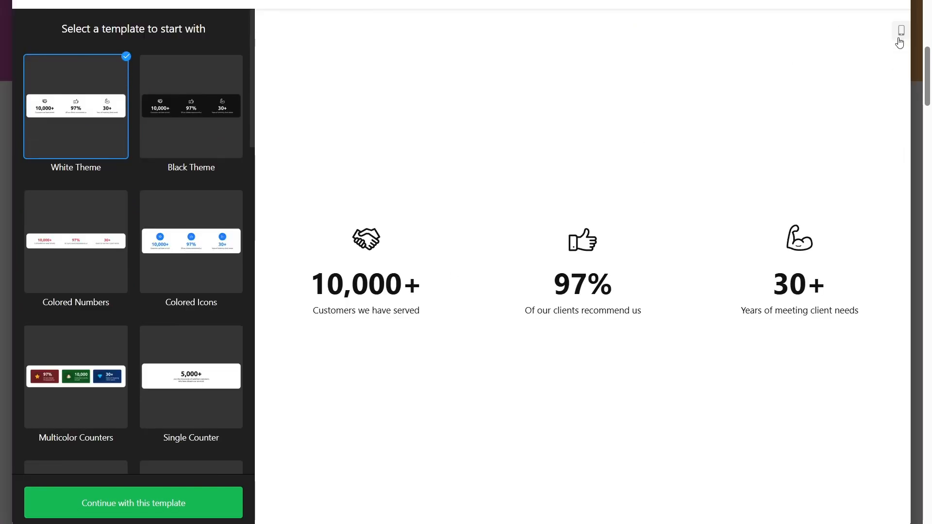
Preview the Black Theme, Colored Numbers, Colored Icons, Multicolor Counters and the three plain, dark and multicolor single-counter templates
{"action": "left_click", "coordinate": [220, 97]}
{"action": "left_click", "coordinate": [44, 240]}
{"action": "scroll", "coordinate": [146, 234], "scroll_direction": "down", "scroll_amount": 3}
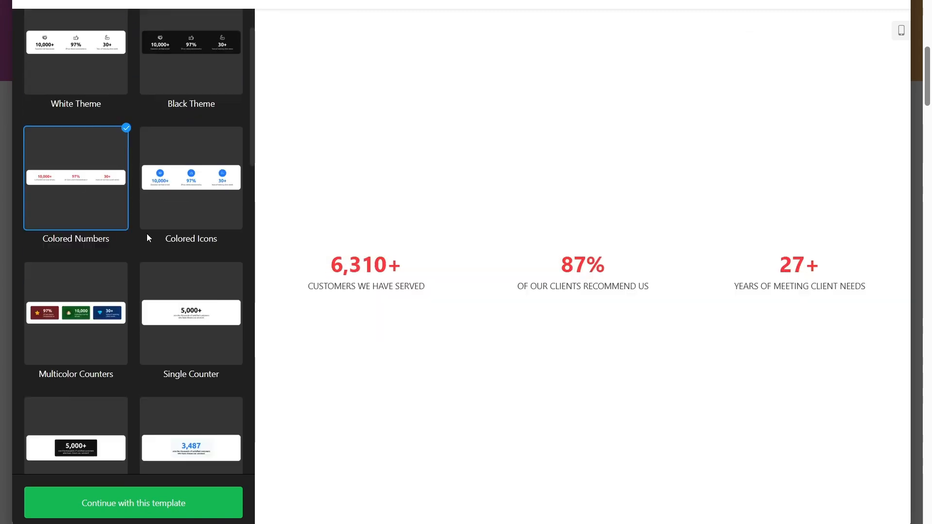
{"action": "left_click", "coordinate": [191, 175]}
{"action": "left_click", "coordinate": [97, 260]}
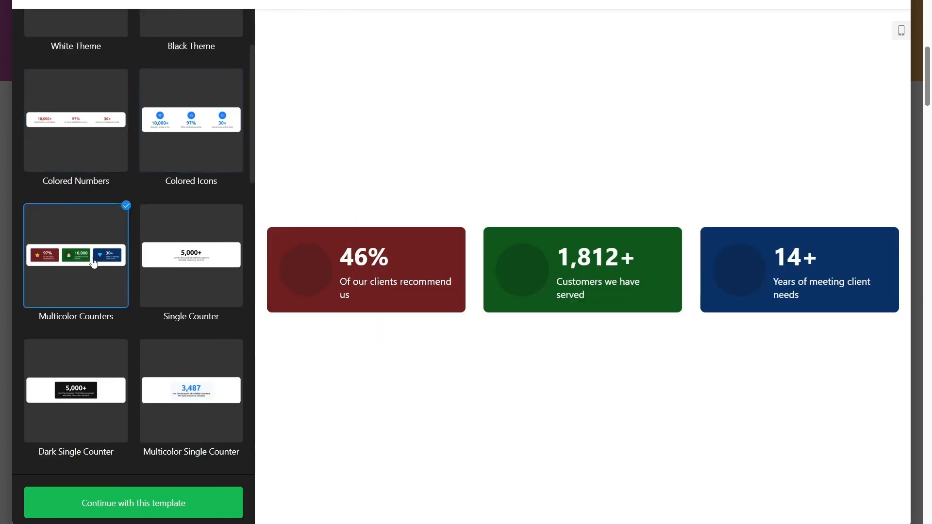
{"action": "left_click", "coordinate": [183, 272]}
{"action": "scroll", "coordinate": [182, 274], "scroll_direction": "down", "scroll_amount": 1}
{"action": "scroll", "coordinate": [182, 275], "scroll_direction": "down", "scroll_amount": 1}
{"action": "left_click", "coordinate": [74, 322]}
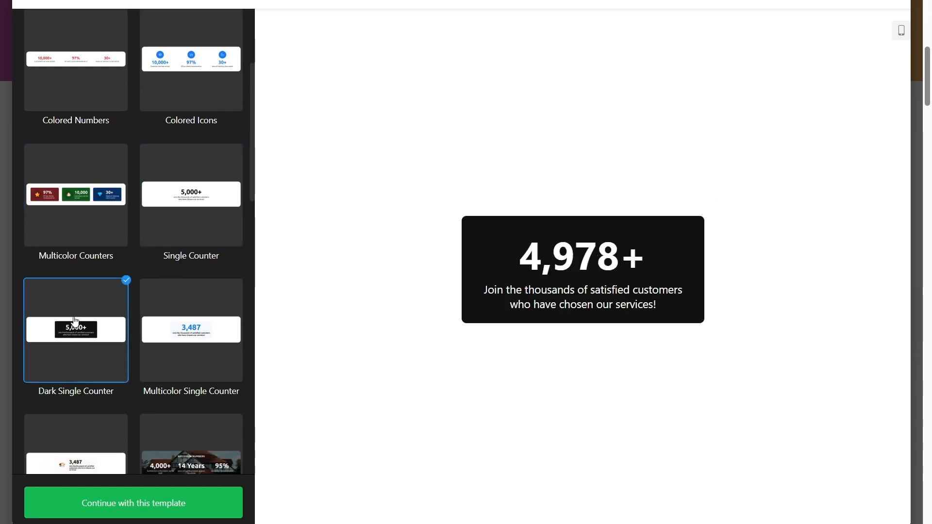
{"action": "scroll", "coordinate": [122, 286], "scroll_direction": "down", "scroll_amount": 3}
{"action": "left_click", "coordinate": [175, 242]}
{"action": "scroll", "coordinate": [174, 238], "scroll_direction": "down", "scroll_amount": 2}
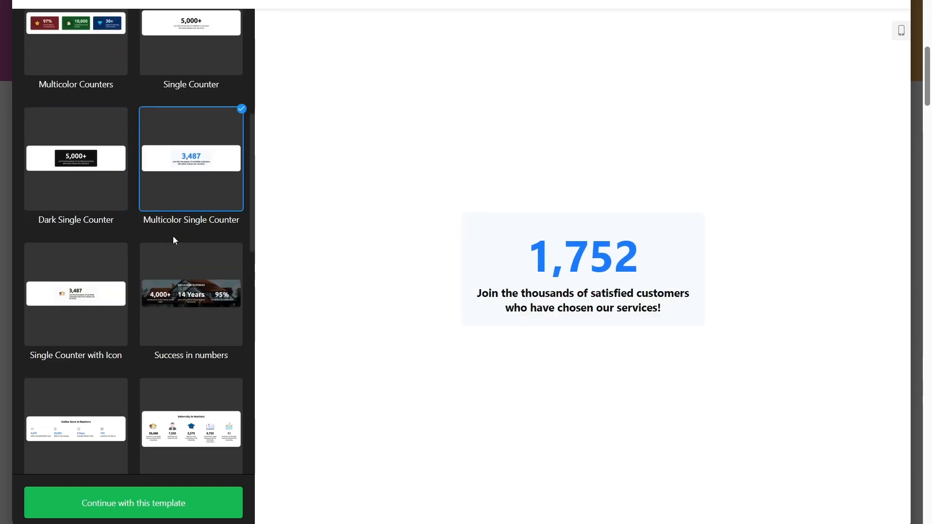
Preview the templates from Single Counter with Icon and Success in numbers through the Writer Work in Numbers design
{"action": "left_click", "coordinate": [104, 270]}
{"action": "left_click", "coordinate": [189, 286]}
{"action": "scroll", "coordinate": [189, 286], "scroll_direction": "down", "scroll_amount": 2}
{"action": "left_click", "coordinate": [76, 297]}
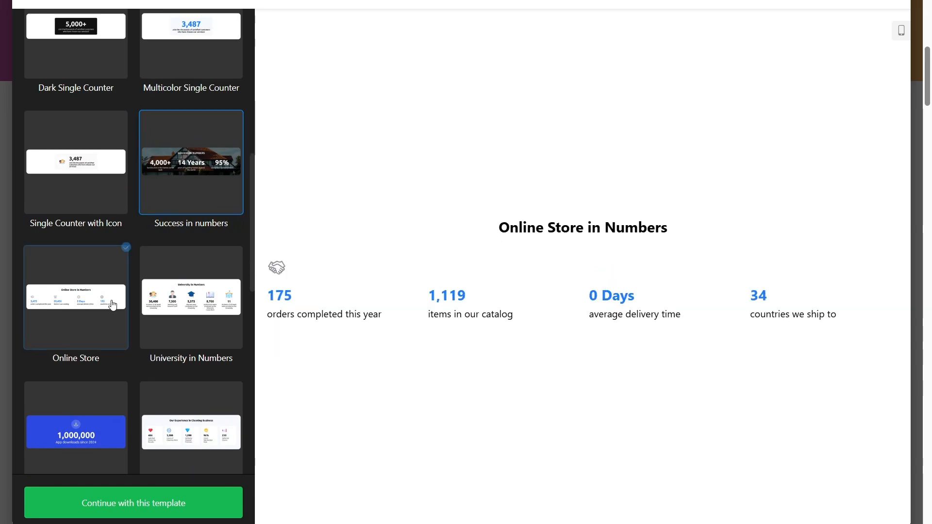
{"action": "left_click", "coordinate": [214, 311]}
{"action": "scroll", "coordinate": [145, 316], "scroll_direction": "down", "scroll_amount": 2}
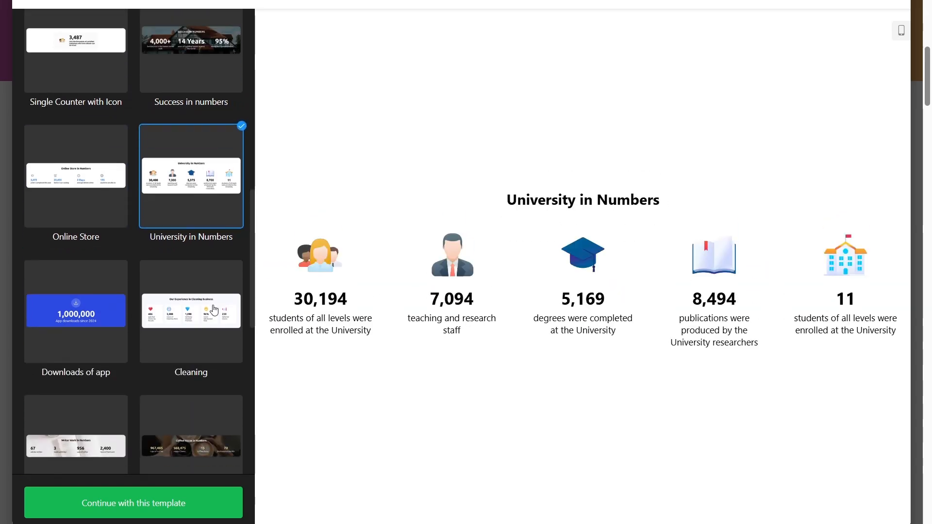
{"action": "left_click", "coordinate": [66, 336]}
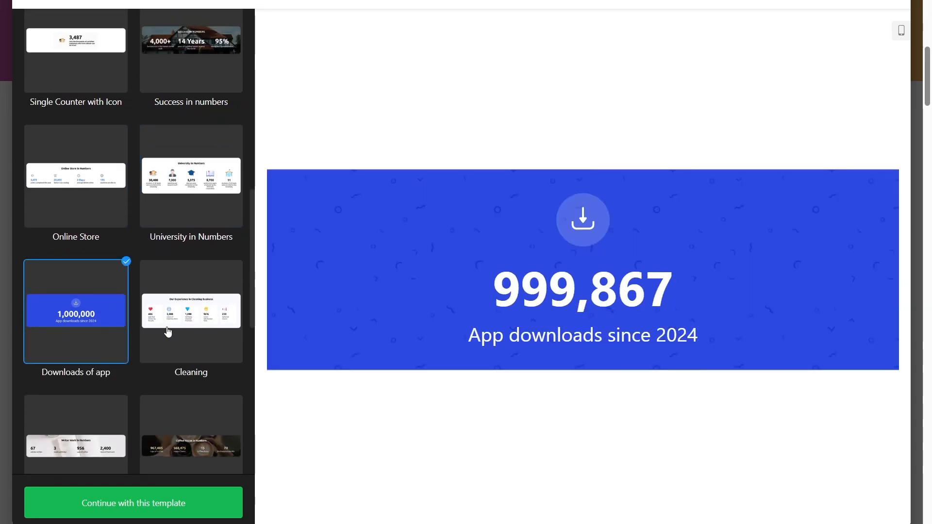
{"action": "left_click", "coordinate": [166, 328]}
{"action": "scroll", "coordinate": [166, 329], "scroll_direction": "down", "scroll_amount": 2}
{"action": "left_click", "coordinate": [111, 340]}
{"action": "scroll", "coordinate": [111, 341], "scroll_direction": "up", "scroll_amount": 10}
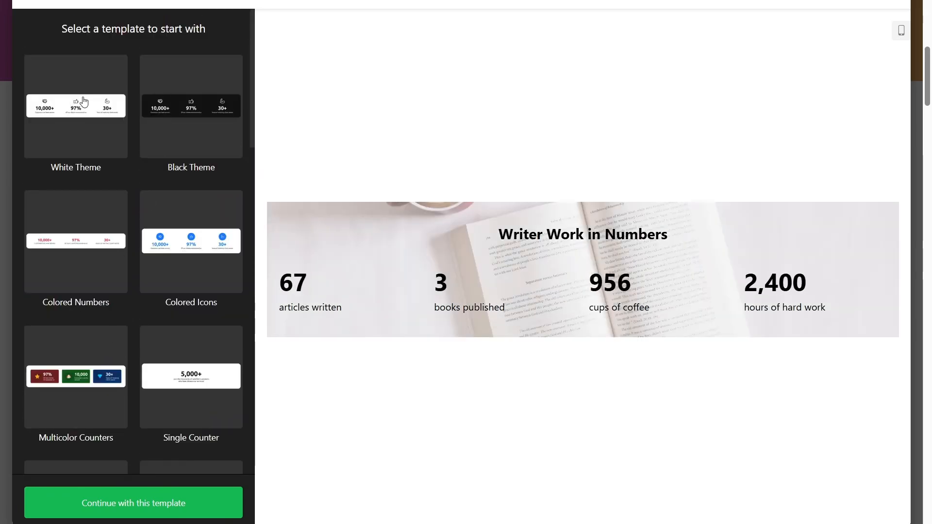
Continue with the White Theme template and add a fourth counter with a Manual value source
{"action": "left_click", "coordinate": [66, 116]}
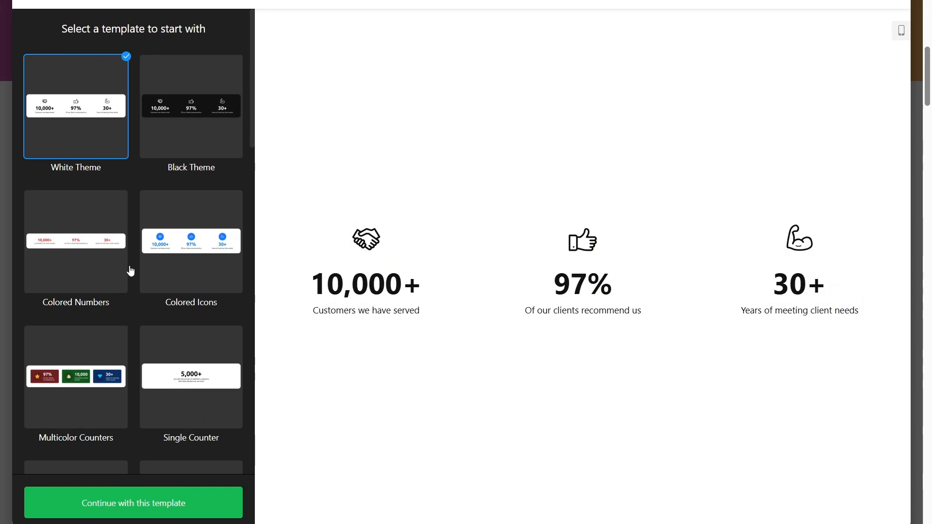
{"action": "left_click", "coordinate": [120, 508]}
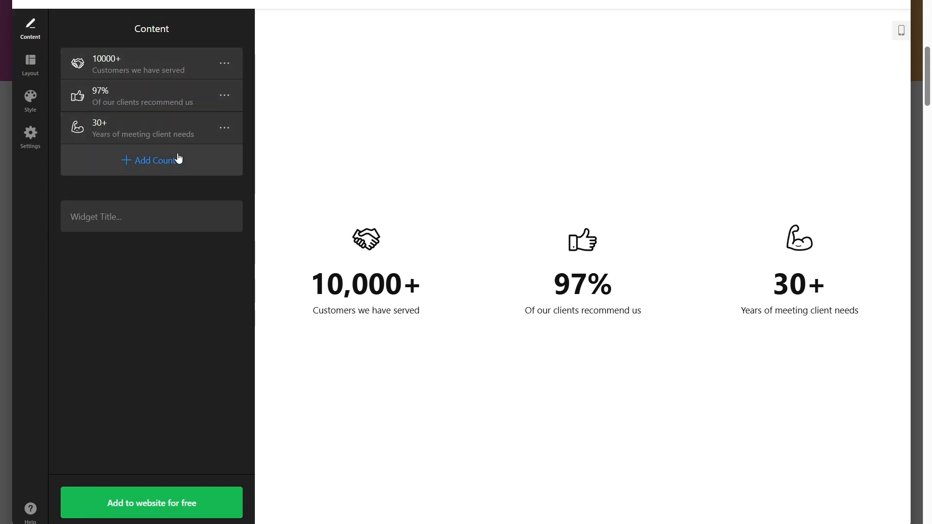
{"action": "left_click", "coordinate": [155, 164]}
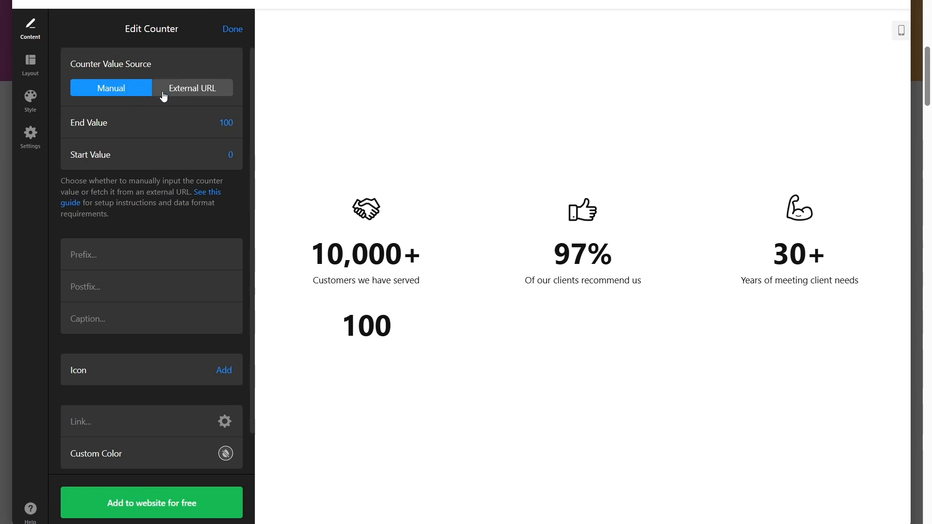
{"action": "left_click", "coordinate": [185, 96]}
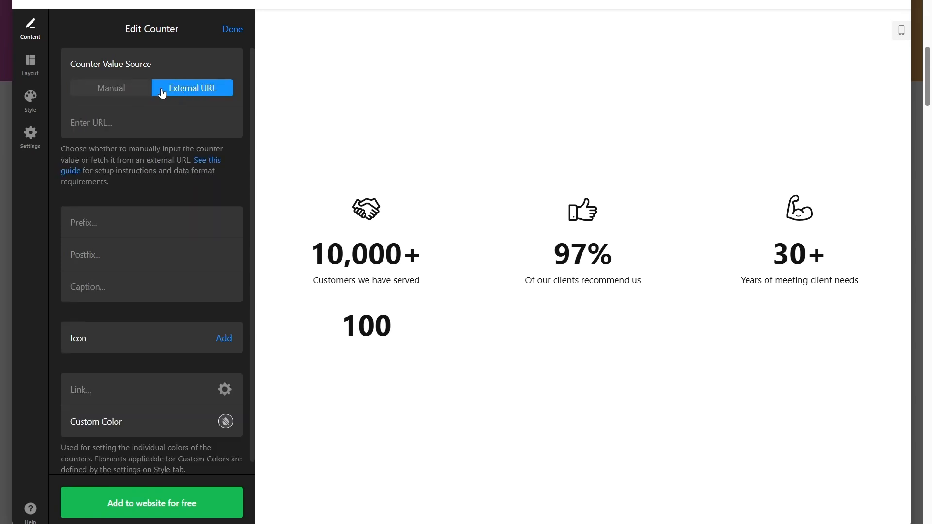
{"action": "left_click", "coordinate": [119, 92]}
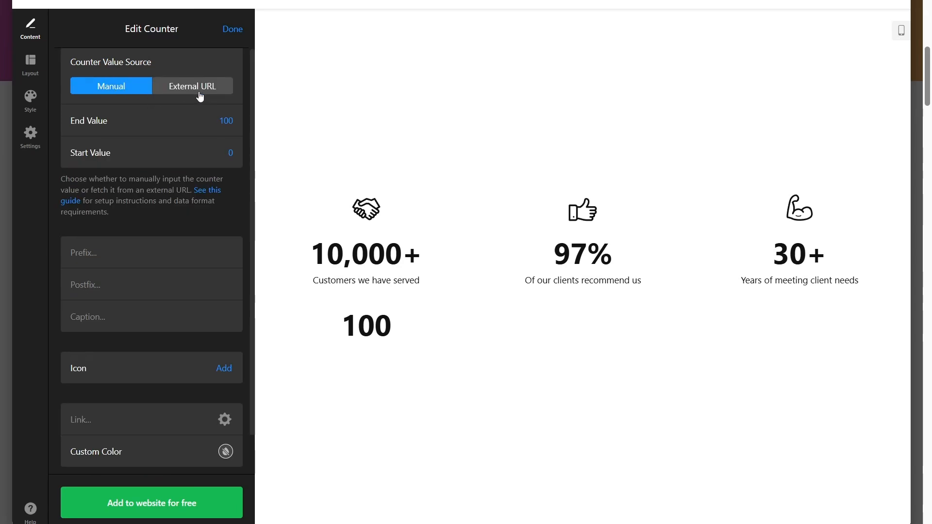
Try a % prefix and a ^ postfix on the new counter and clear them
{"action": "scroll", "coordinate": [186, 153], "scroll_direction": "down", "scroll_amount": 1}
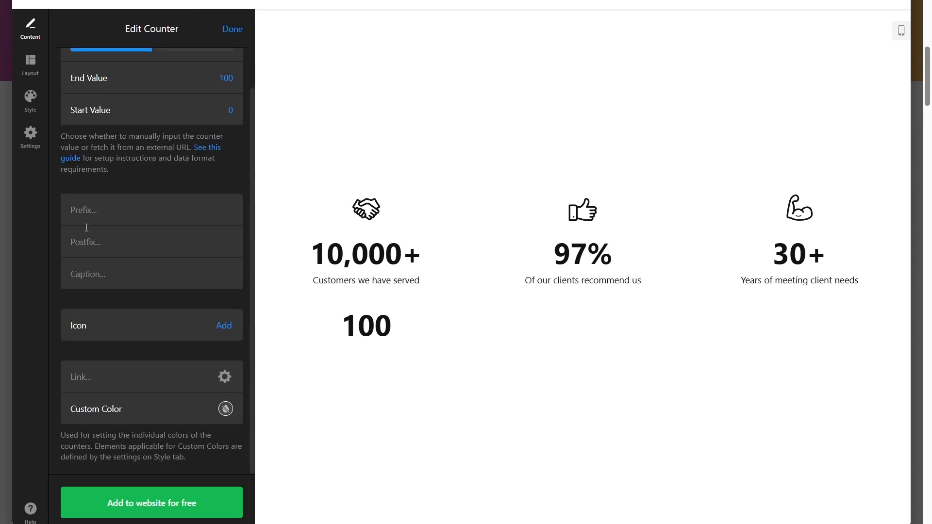
{"action": "left_click", "coordinate": [134, 210]}
{"action": "type", "text": "%"}
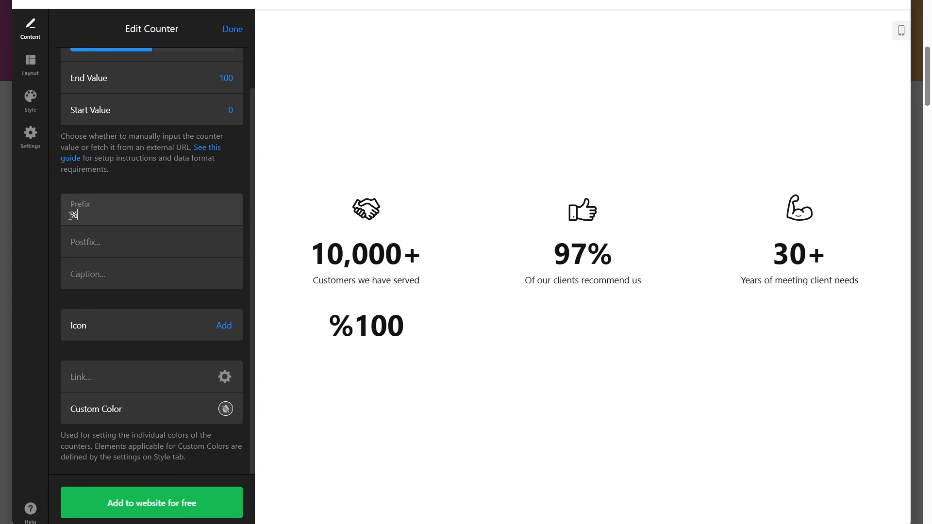
{"action": "left_click", "coordinate": [86, 243]}
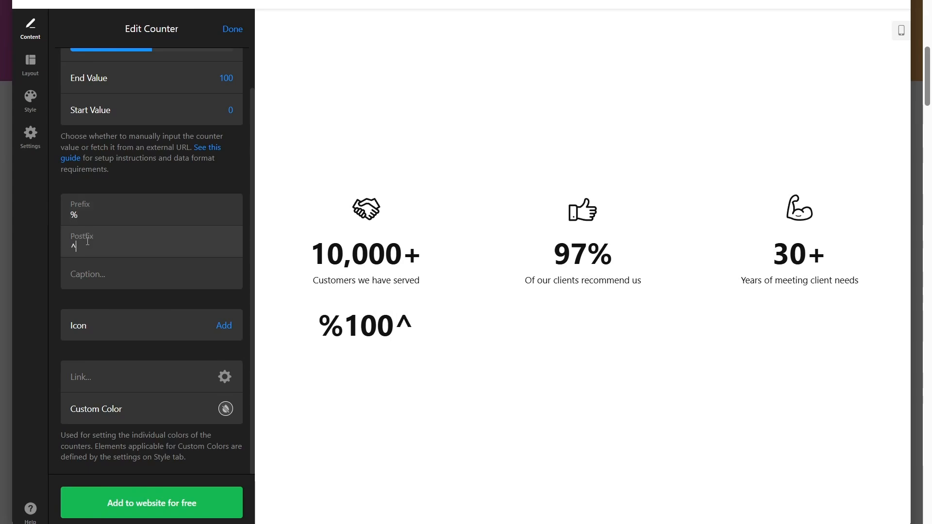
{"action": "left_click", "coordinate": [101, 216]}
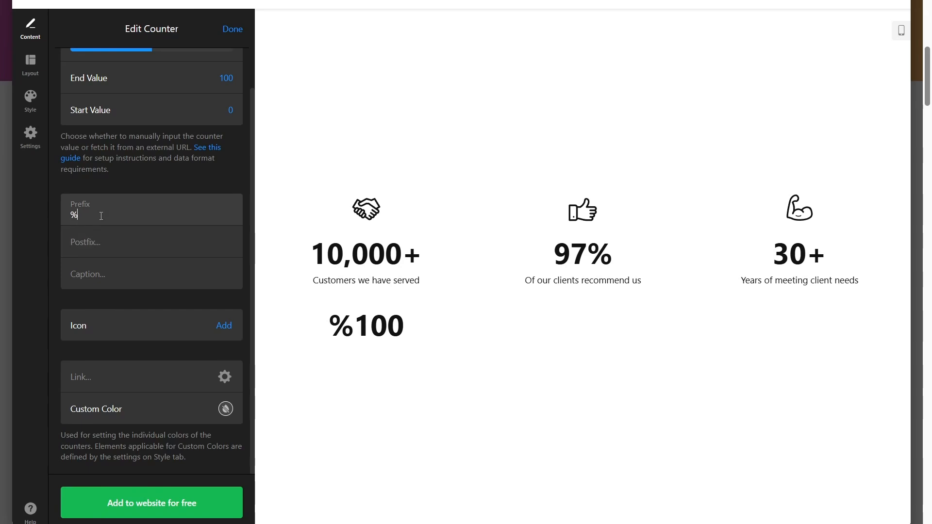
Try the caption "Hello" on the new counter and erase it
{"action": "left_click", "coordinate": [97, 276]}
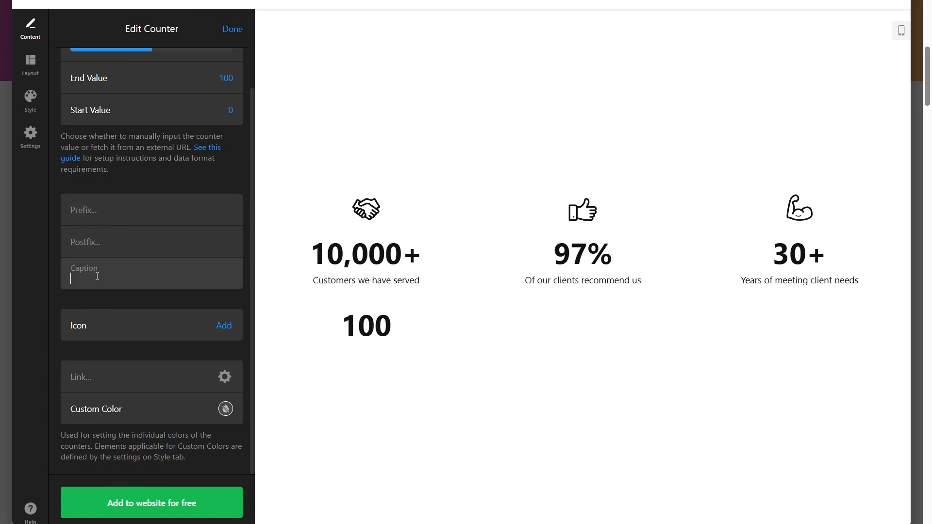
{"action": "type", "text": "Hello"}
{"action": "key", "text": "BackSpace"}
{"action": "key", "text": "BackSpace"}
{"action": "key", "text": "BackSpace"}
{"action": "key", "text": "BackSpace"}
{"action": "key", "text": "BackSpace"}
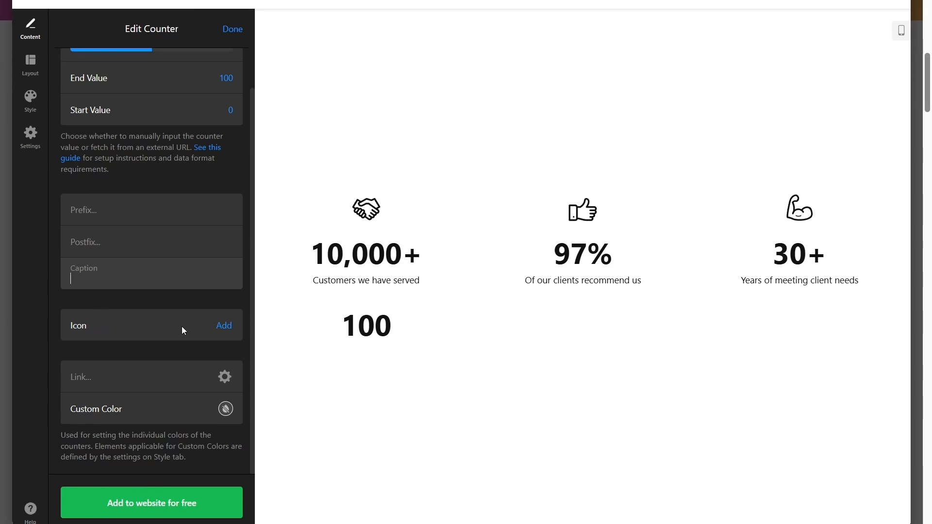
Browse the icon library for the new counter and close it without picking an icon
{"action": "left_click", "coordinate": [224, 335]}
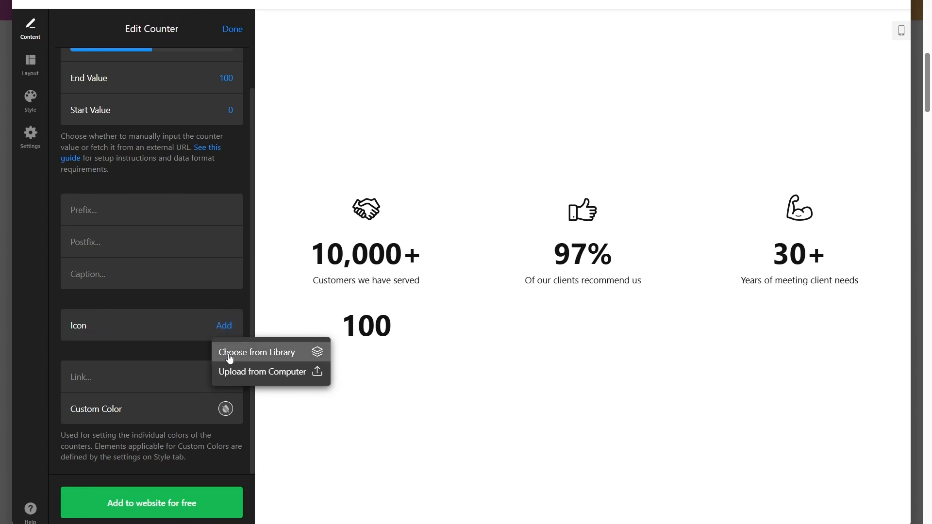
{"action": "left_click", "coordinate": [229, 356]}
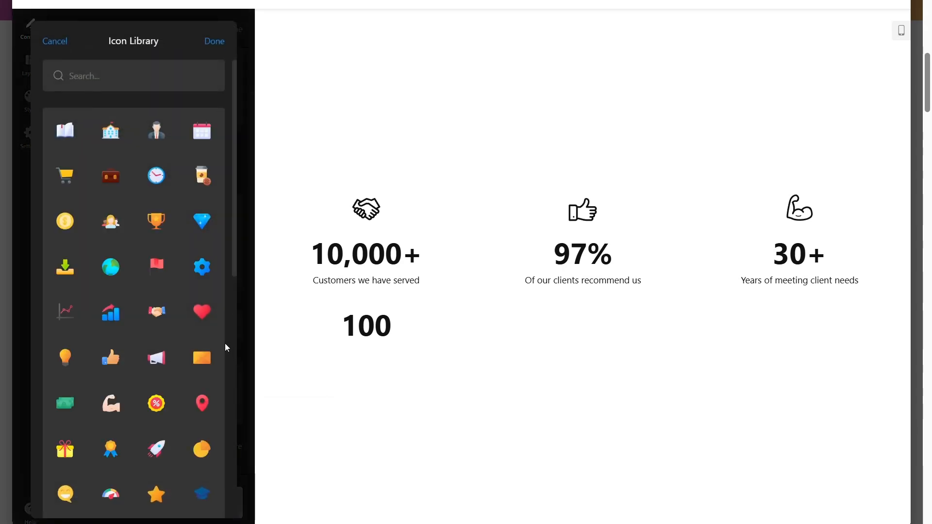
{"action": "scroll", "coordinate": [204, 296], "scroll_direction": "down", "scroll_amount": 10}
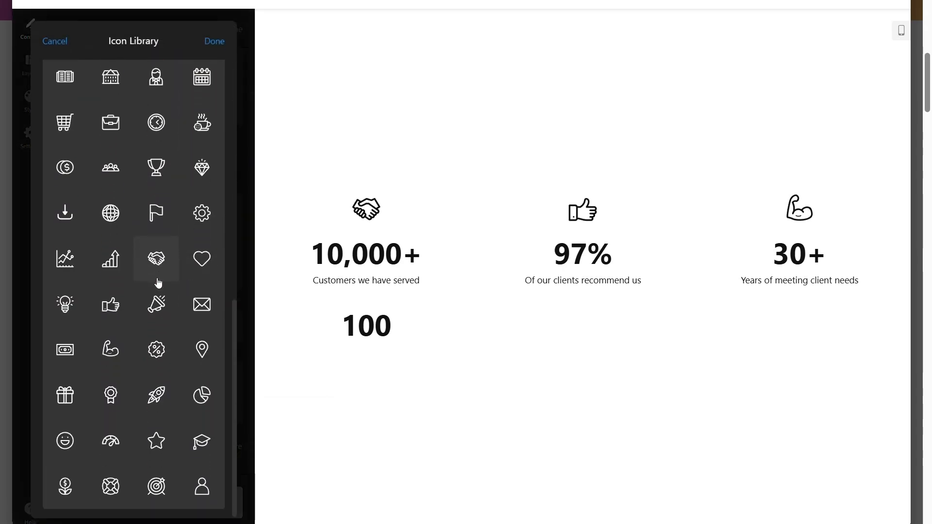
{"action": "scroll", "coordinate": [89, 394], "scroll_direction": "up", "scroll_amount": 10}
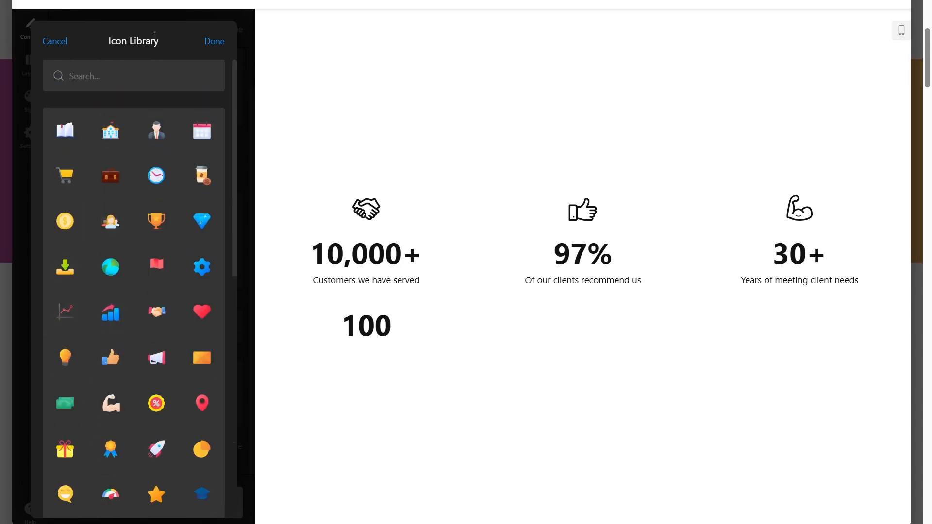
{"action": "left_click", "coordinate": [208, 40]}
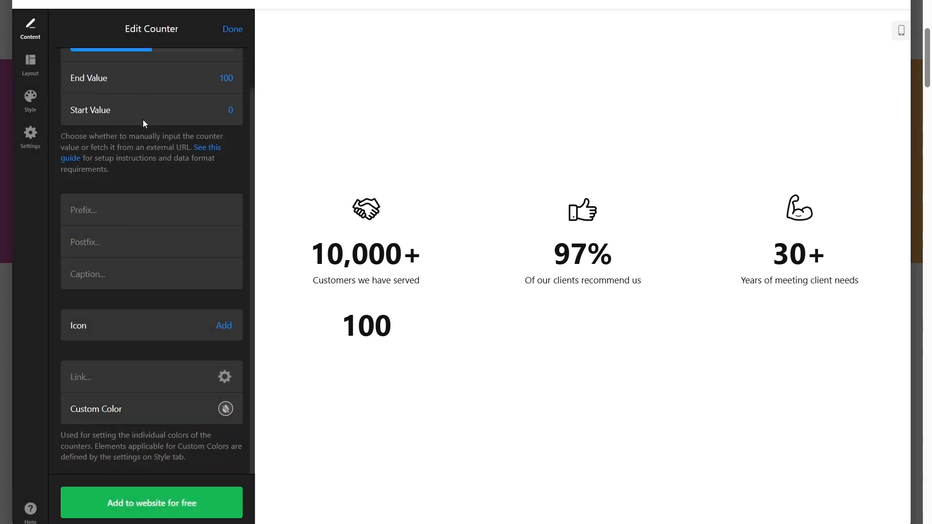
Review the column and mobile layout options, and set the widget width to auto
{"action": "left_click", "coordinate": [37, 78]}
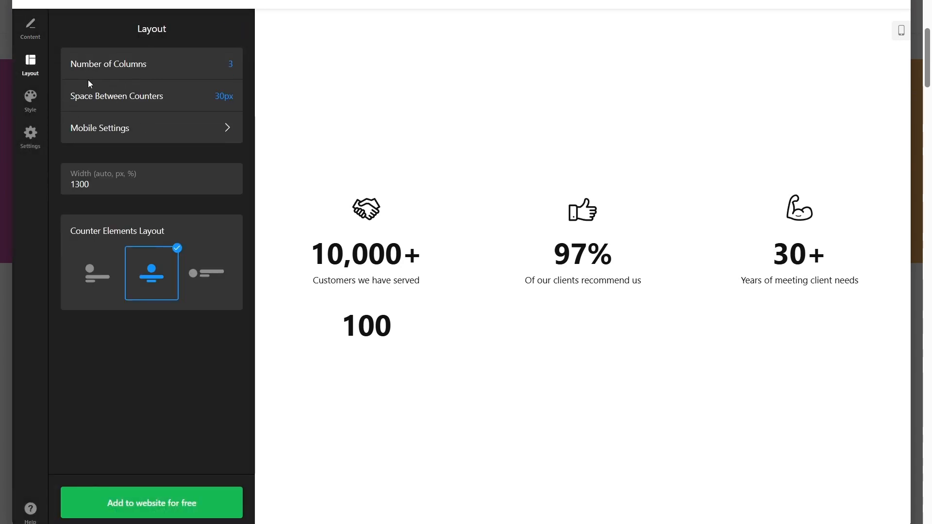
{"action": "left_click", "coordinate": [230, 64]}
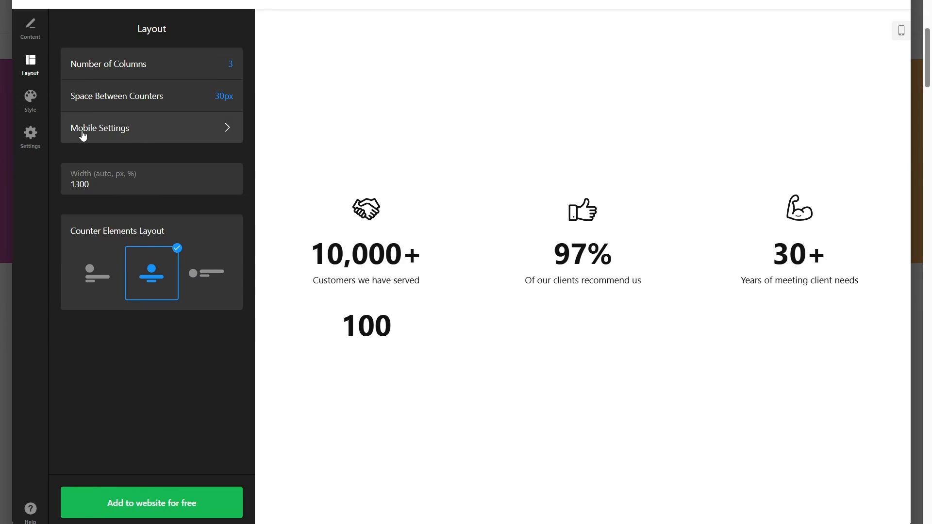
{"action": "left_click", "coordinate": [146, 132]}
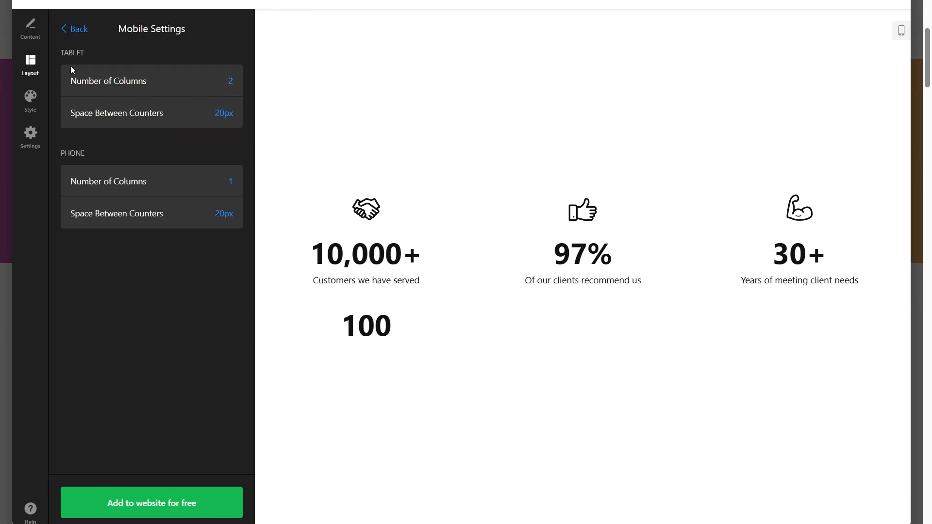
{"action": "left_click", "coordinate": [84, 31]}
{"action": "left_click_drag", "start_coordinate": [132, 189], "coordinate": [69, 181]}
{"action": "type", "text": "auto"}
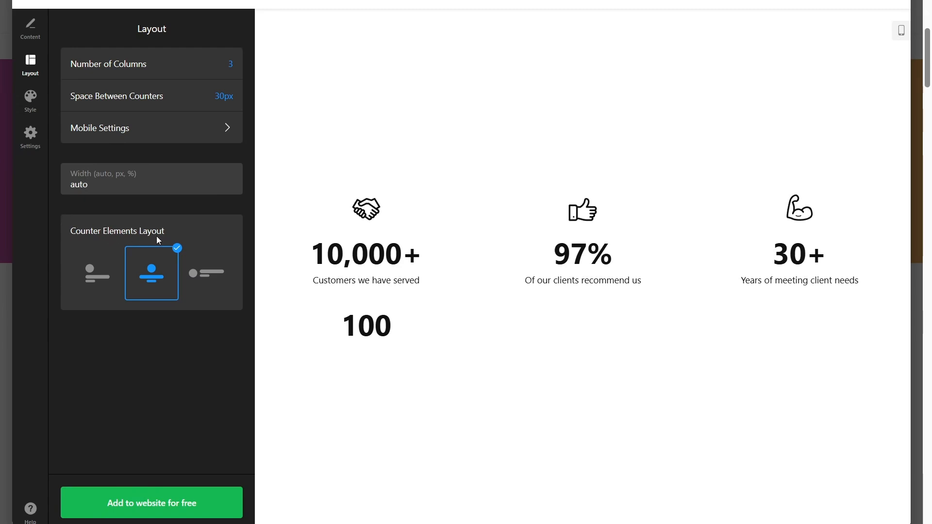
Try the left-aligned and icon-beside-text counter element layouts and return to the centered one
{"action": "left_click", "coordinate": [81, 273]}
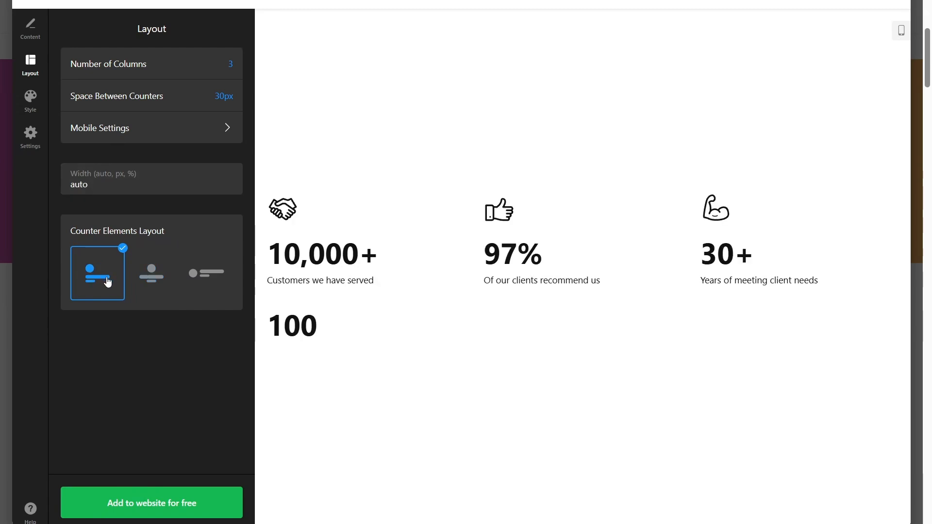
{"action": "left_click", "coordinate": [149, 280]}
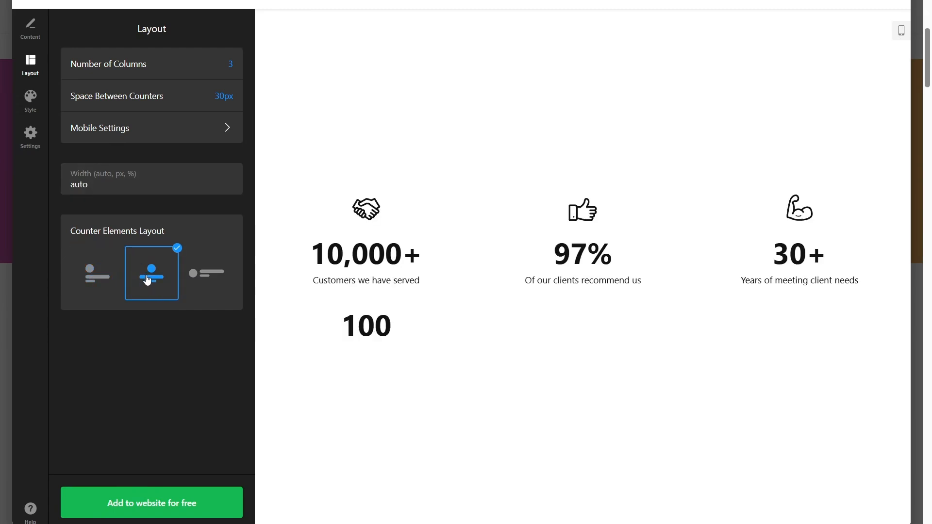
{"action": "left_click", "coordinate": [194, 286]}
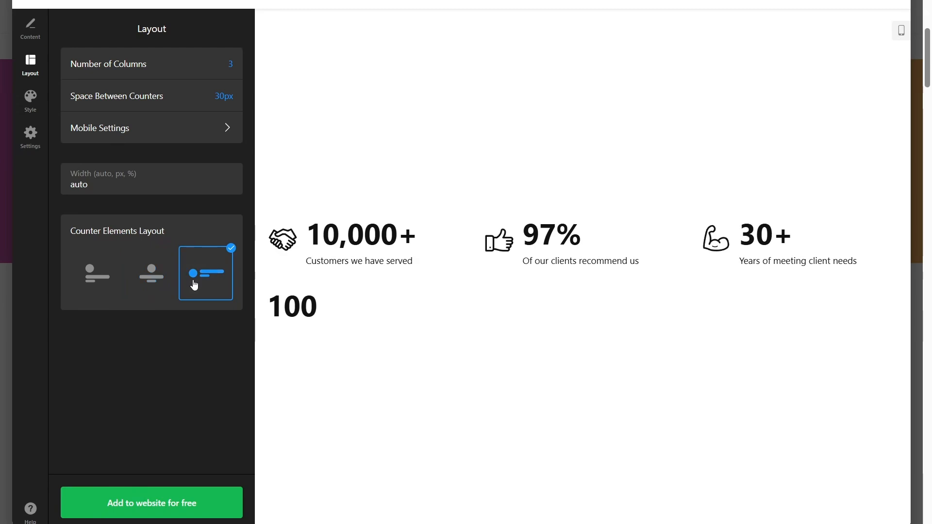
{"action": "left_click", "coordinate": [152, 281]}
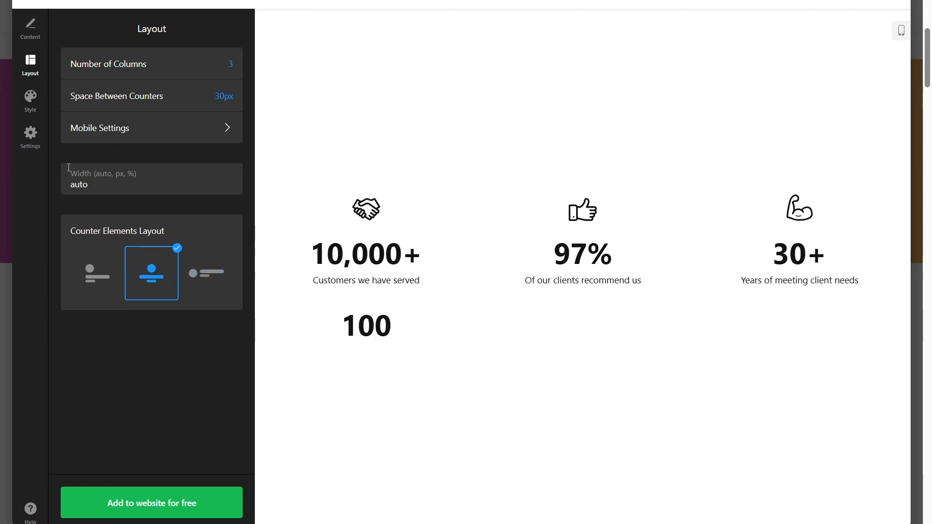
Review the widget's style options and increase the icon size to 63px
{"action": "left_click", "coordinate": [30, 99]}
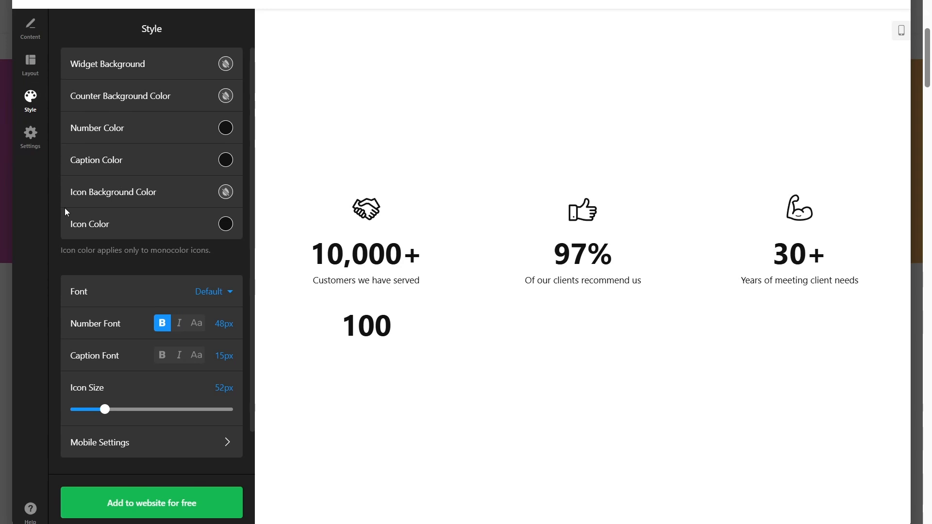
{"action": "scroll", "coordinate": [99, 223], "scroll_direction": "down", "scroll_amount": 1}
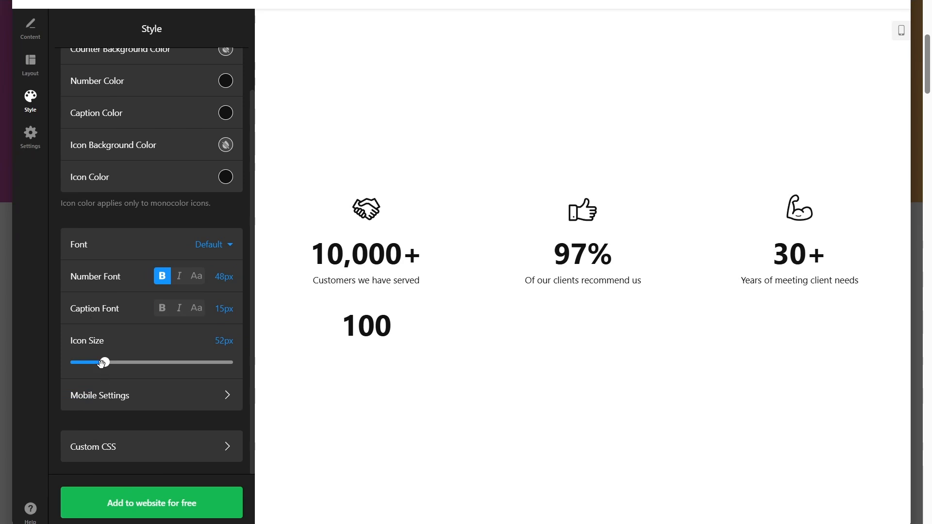
{"action": "mouse_move", "coordinate": [105, 362]}
{"action": "left_mouse_down"}
{"action": "mouse_move", "coordinate": [132, 362]}
{"action": "mouse_move", "coordinate": [114, 362]}
{"action": "left_mouse_up"}
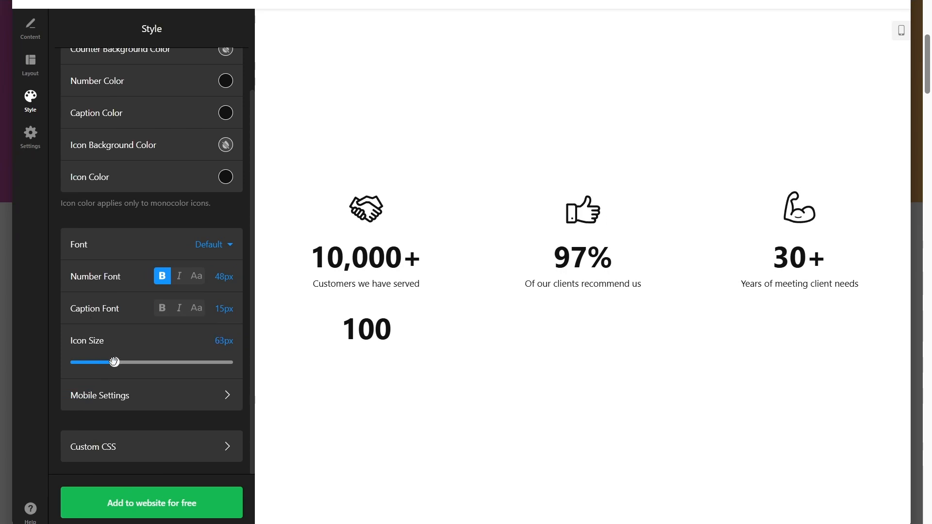
{"action": "scroll", "coordinate": [114, 360], "scroll_direction": "down", "scroll_amount": 3}
{"action": "scroll", "coordinate": [115, 359], "scroll_direction": "up", "scroll_amount": 1}
{"action": "scroll", "coordinate": [114, 360], "scroll_direction": "up", "scroll_amount": 1}
Review the widget's animation speed and the available animation types
{"action": "left_click", "coordinate": [30, 136]}
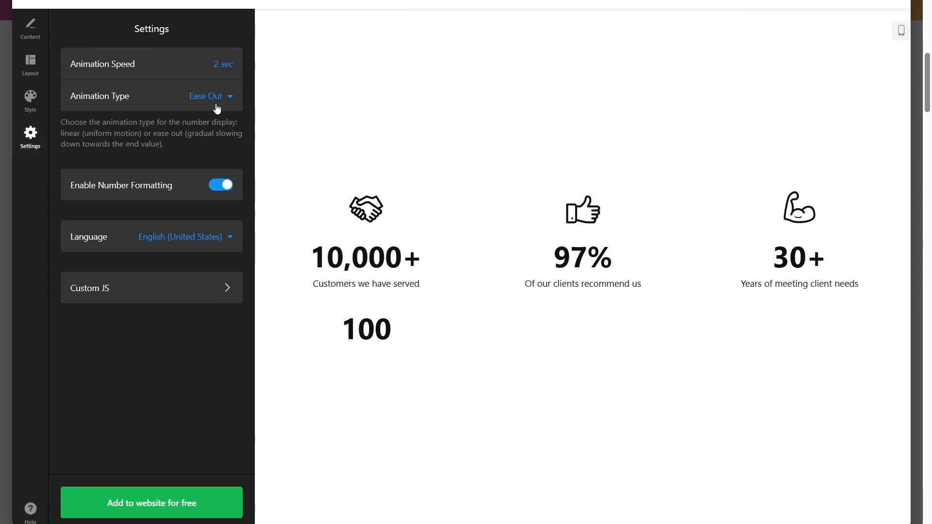
{"action": "left_click", "coordinate": [218, 64]}
{"action": "left_click", "coordinate": [144, 113]}
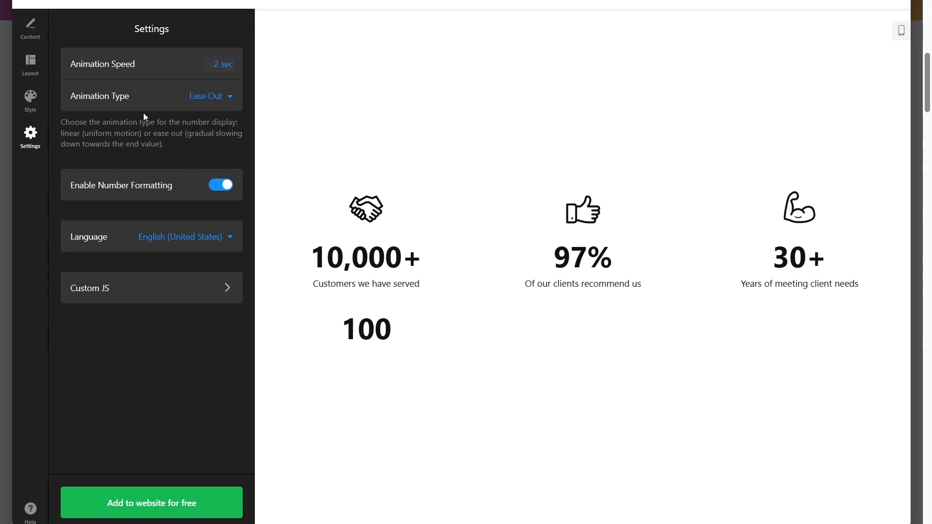
{"action": "left_click", "coordinate": [229, 100]}
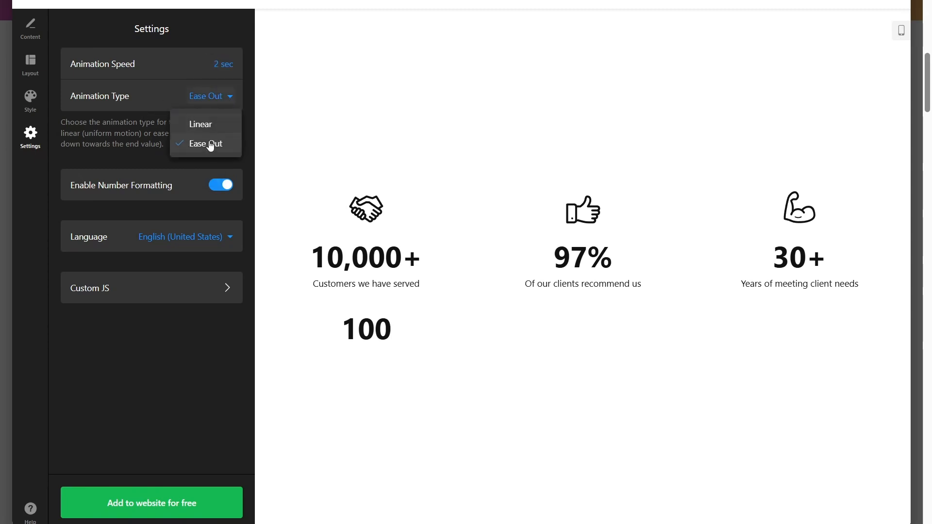
{"action": "left_click", "coordinate": [135, 134]}
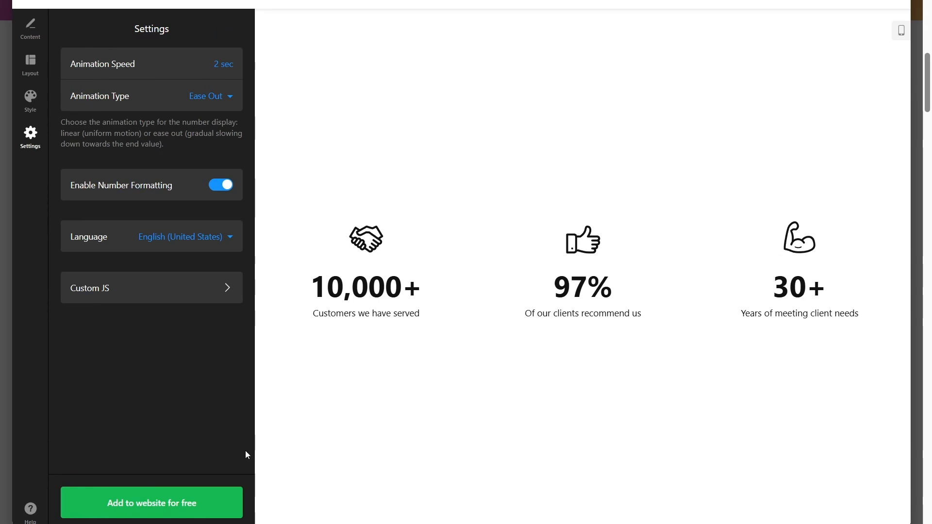
Add the widget to the website, publish it on the Free plan and copy its embed code
{"action": "left_click", "coordinate": [164, 505]}
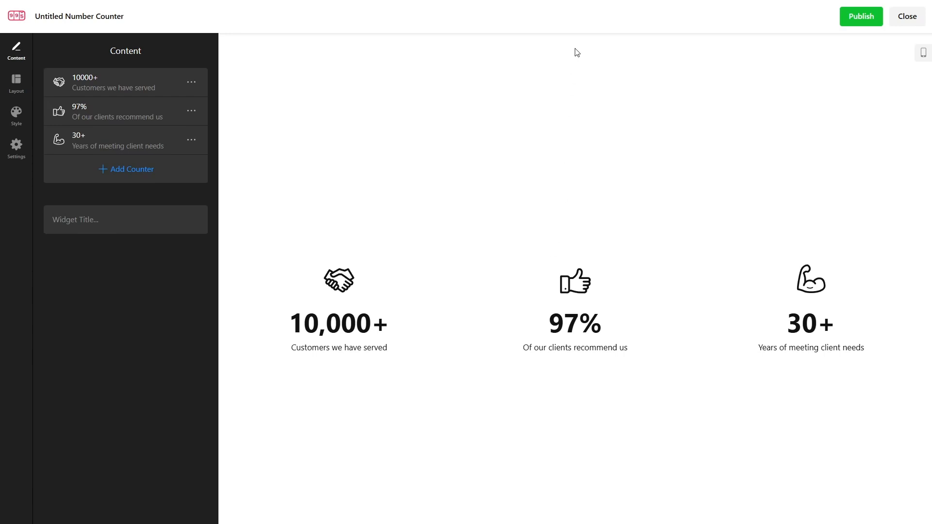
{"action": "left_click", "coordinate": [857, 24]}
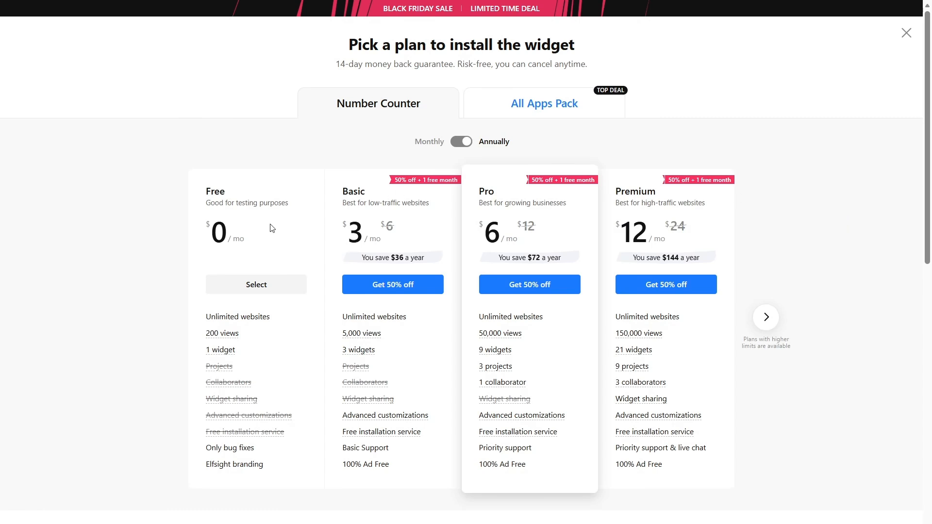
{"action": "left_click", "coordinate": [258, 291]}
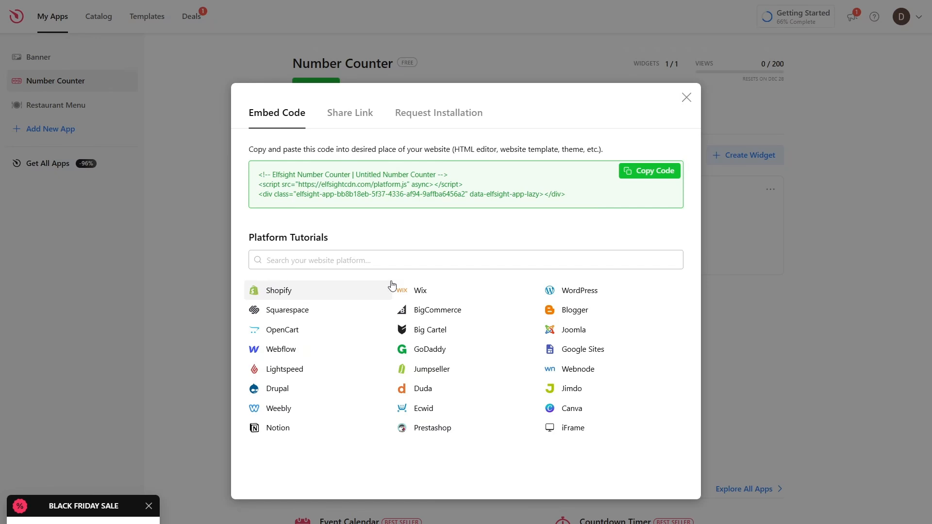
{"action": "left_click", "coordinate": [642, 176]}
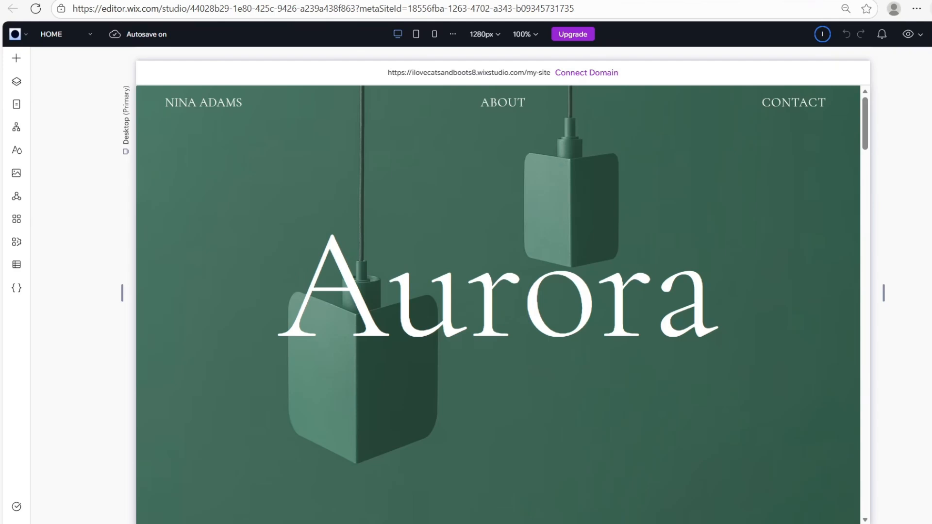
In the Wix Studio editor, add a blank section between the Aurora hero and The Collection
{"action": "left_click", "coordinate": [890, 231]}
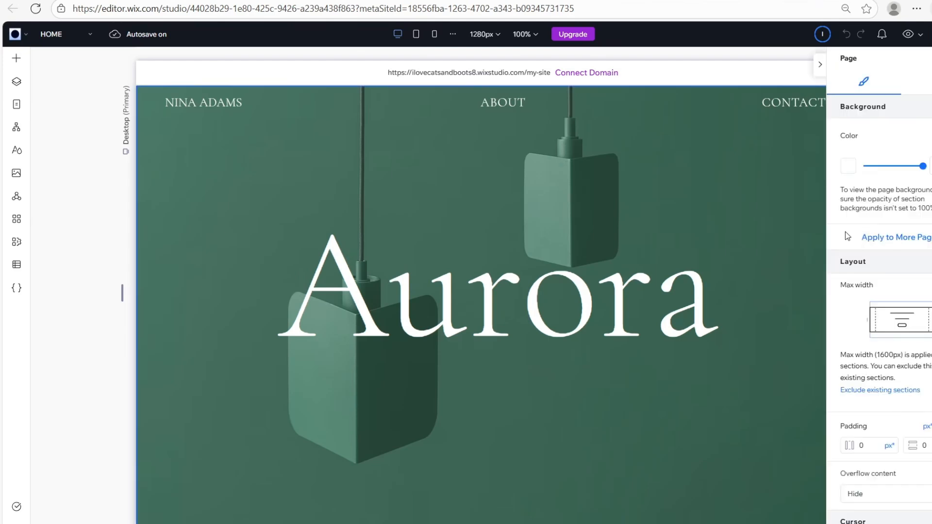
{"action": "left_click", "coordinate": [819, 66]}
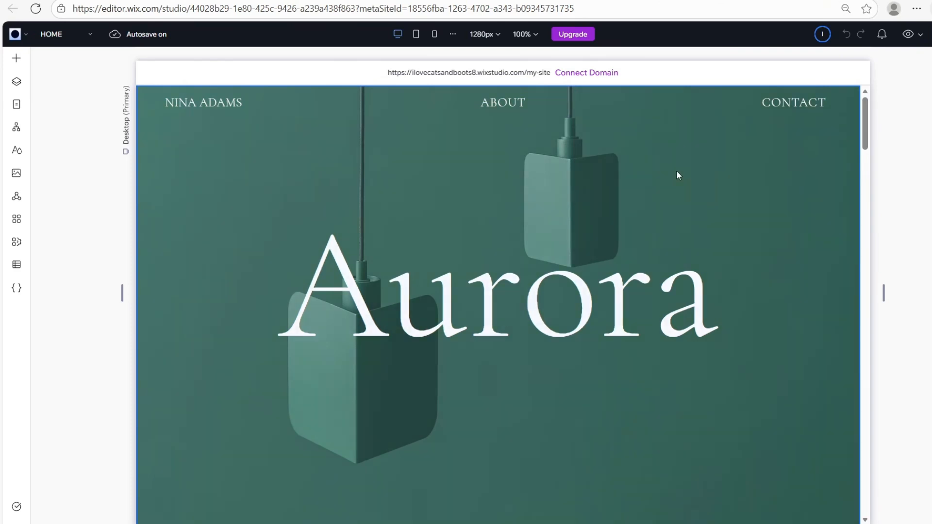
{"action": "scroll", "coordinate": [677, 170], "scroll_direction": "down", "scroll_amount": 3}
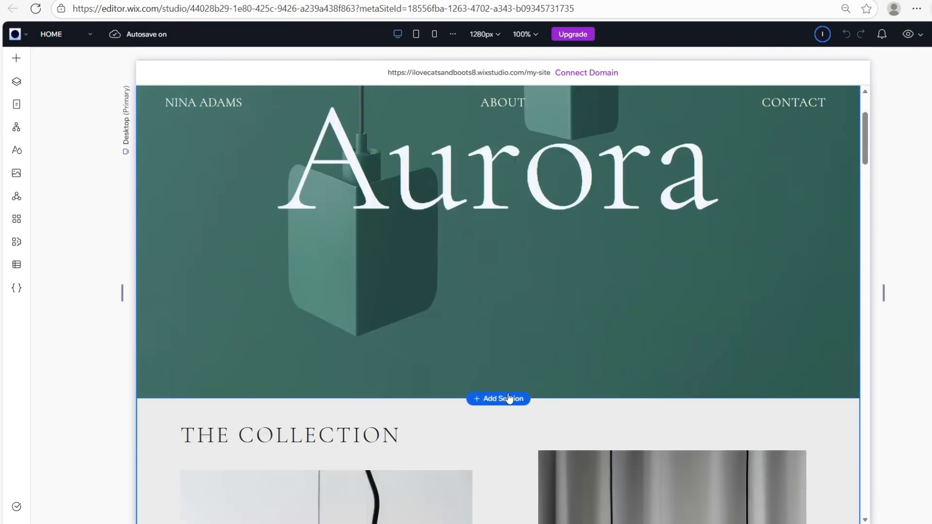
{"action": "left_click", "coordinate": [508, 398]}
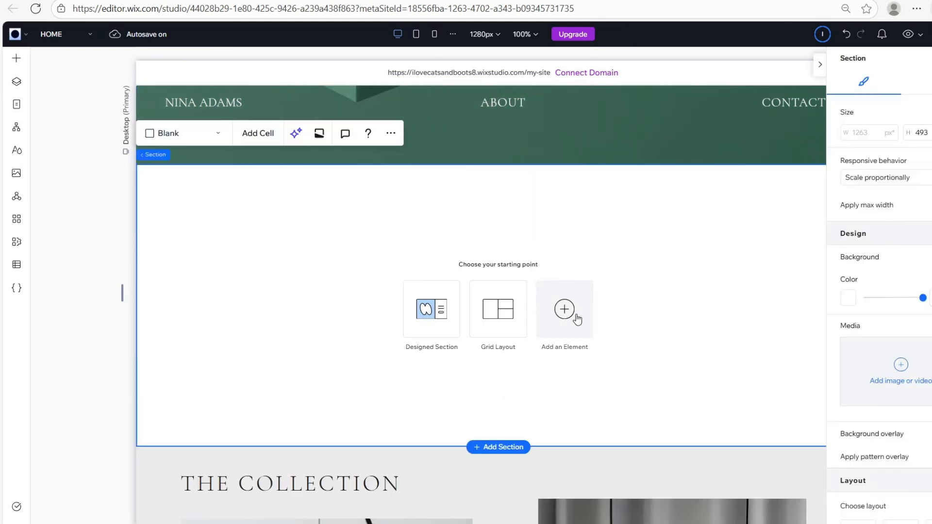
Add an Embed Code element to the new blank section
{"action": "left_click", "coordinate": [567, 305]}
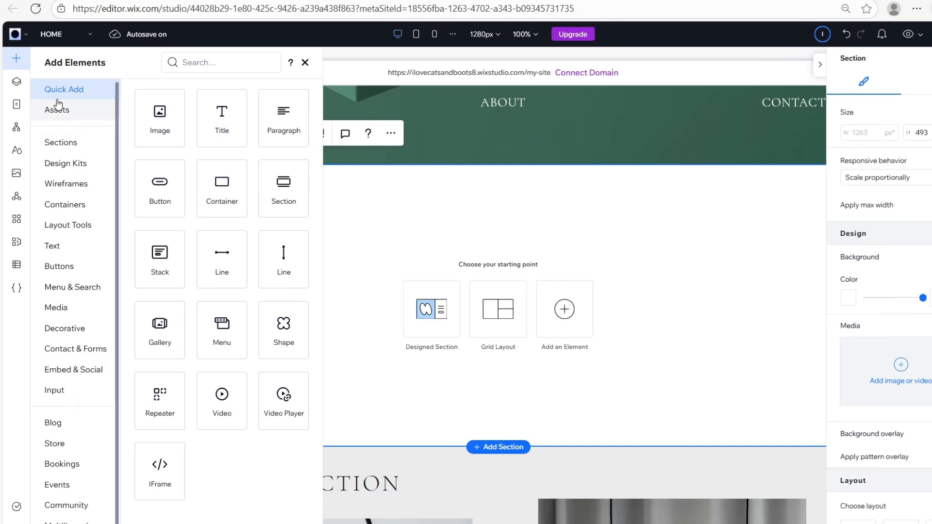
{"action": "left_click", "coordinate": [59, 373]}
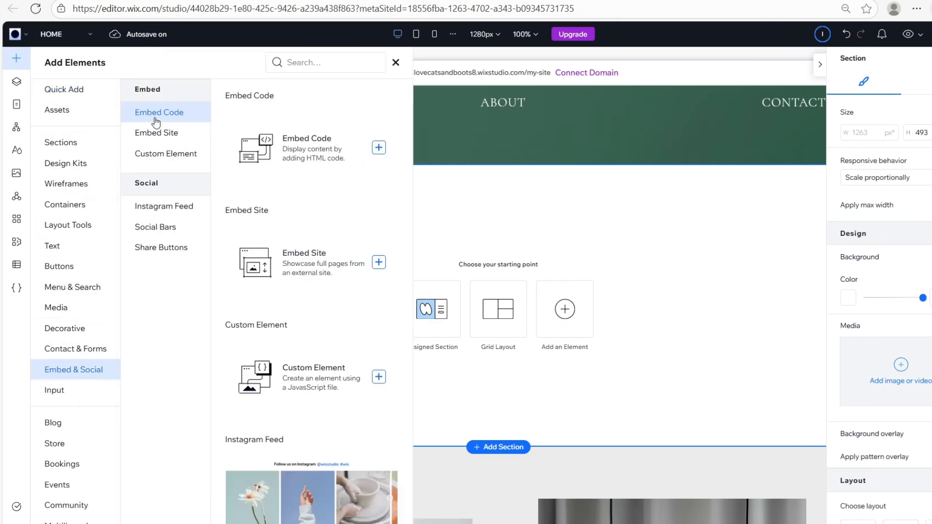
{"action": "left_click", "coordinate": [379, 148]}
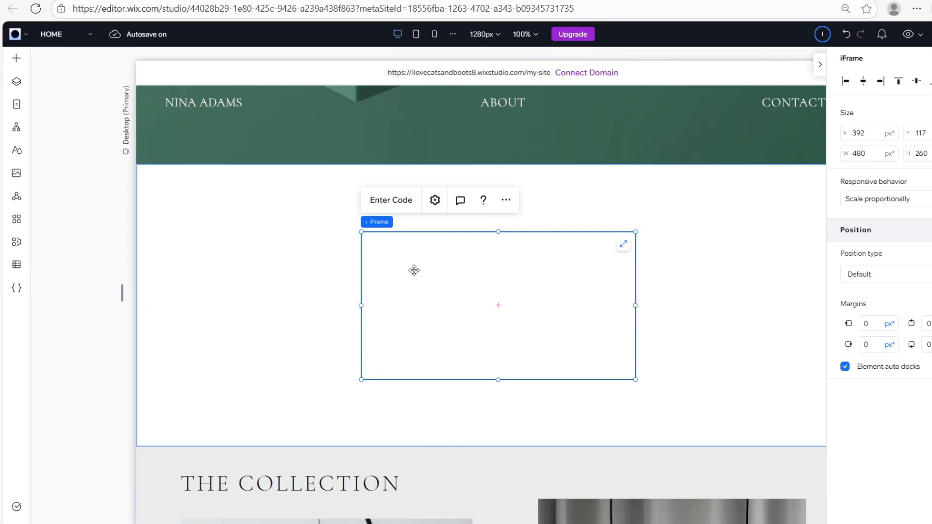
Replace the iFrame's placeholder code with the copied Elfsight Number Counter embed code and apply it
{"action": "left_click", "coordinate": [381, 203]}
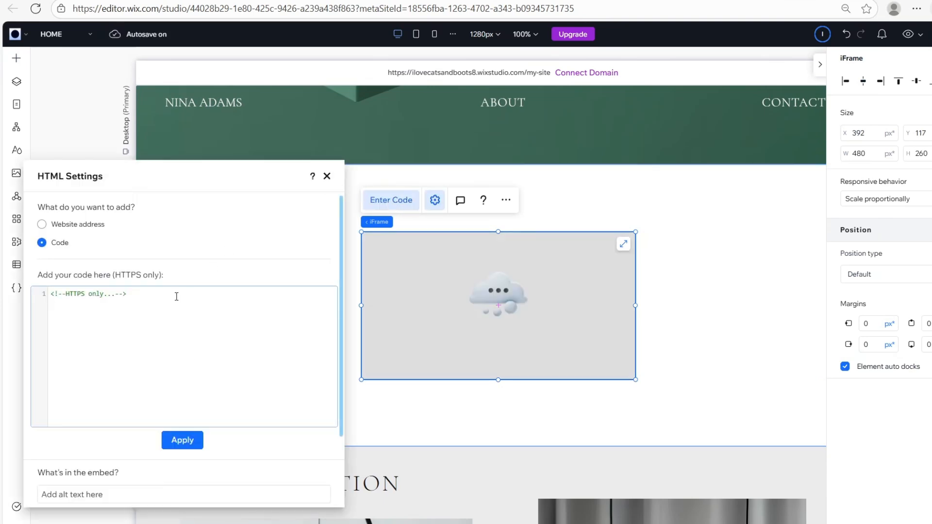
{"action": "left_click_drag", "start_coordinate": [176, 297], "coordinate": [21, 291]}
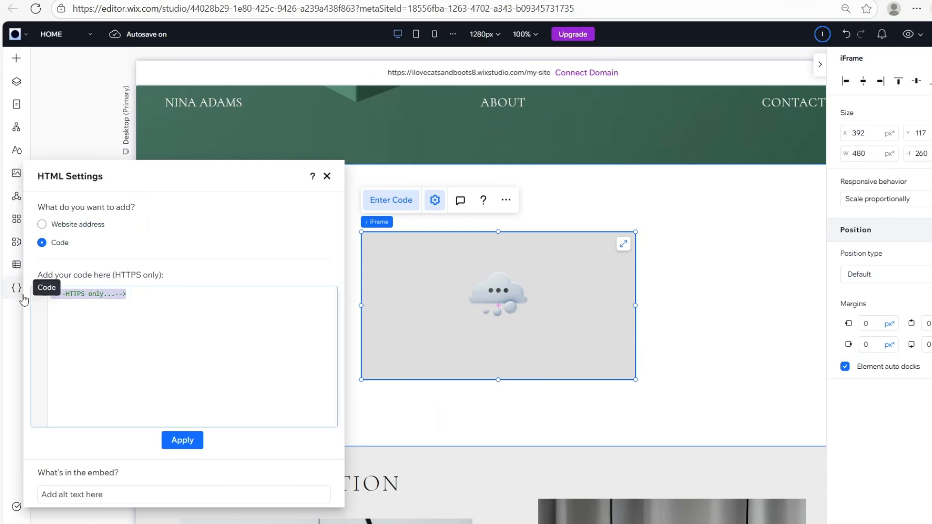
{"action": "key", "text": "BackSpace"}
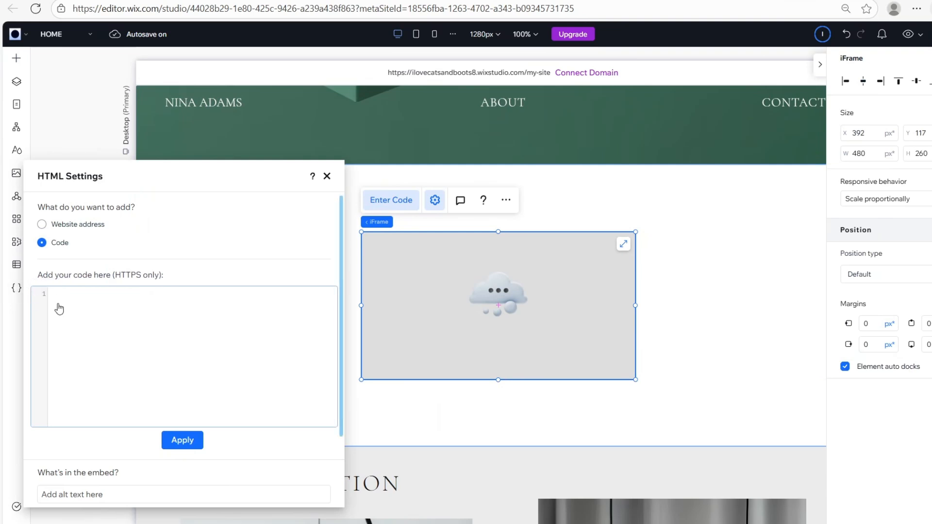
{"action": "key", "text": "ctrl+v"}
{"action": "type", "text": "v"}
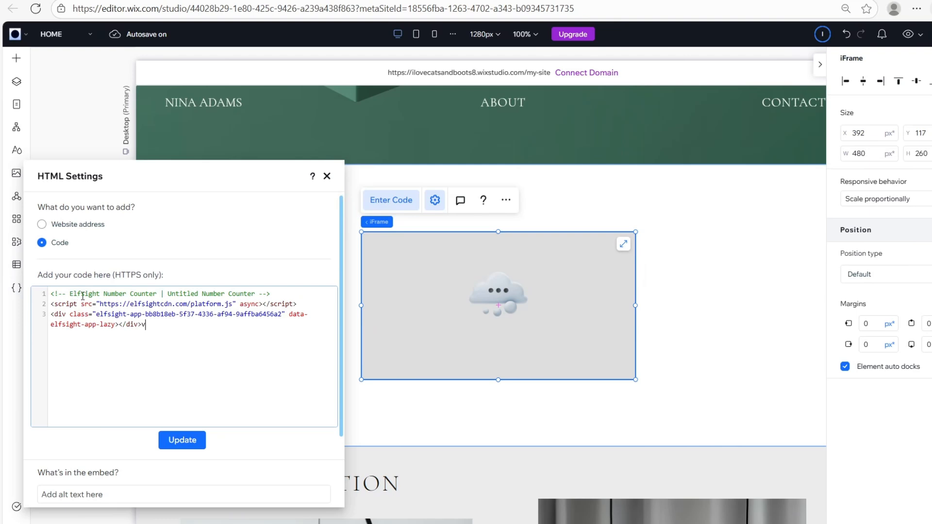
{"action": "key", "text": "BackSpace"}
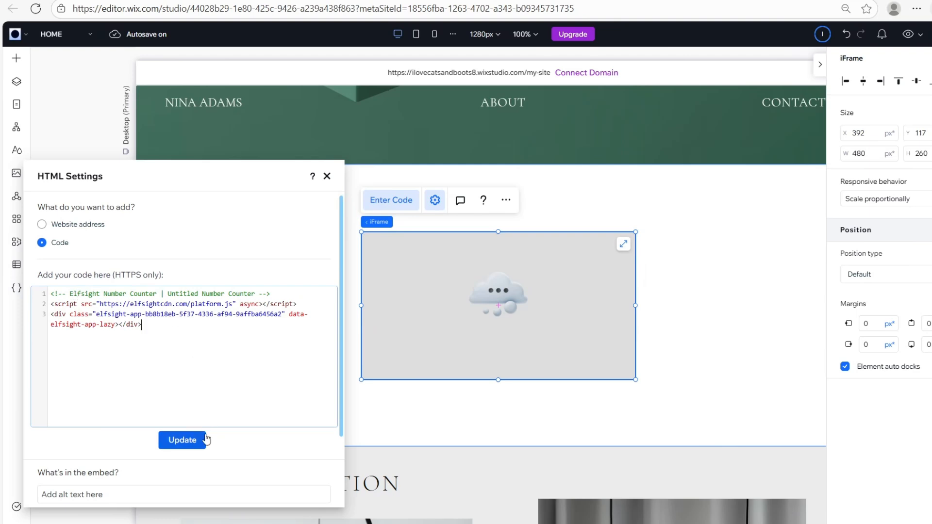
{"action": "left_click", "coordinate": [177, 441]}
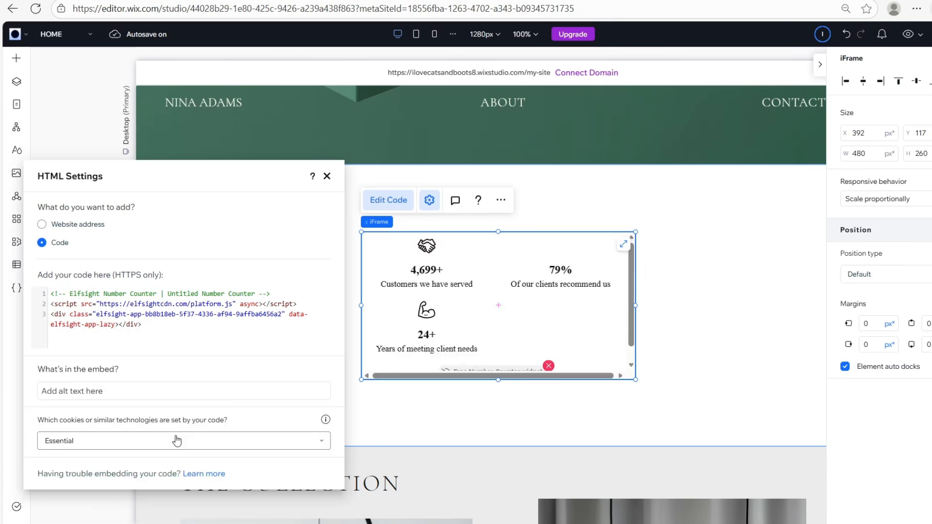
{"action": "left_click", "coordinate": [406, 333]}
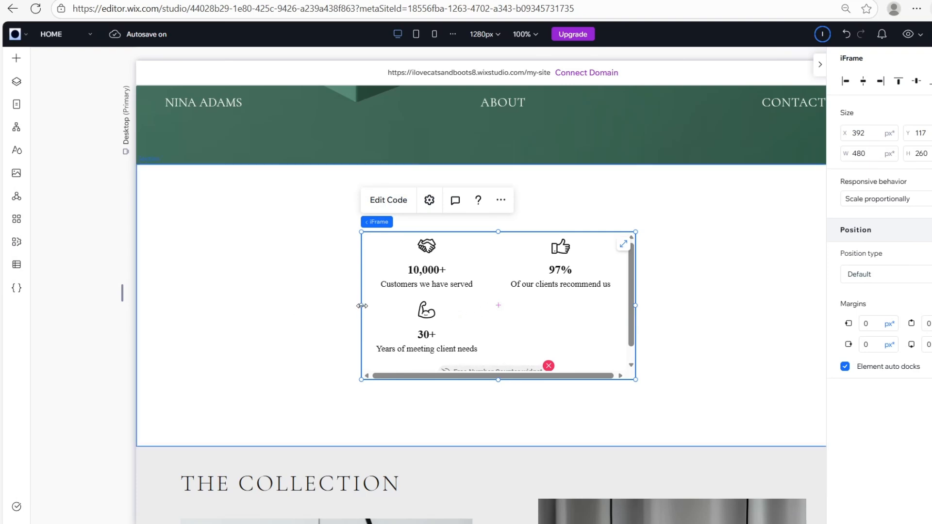
Widen the number counter iFrame on both sides so it spans almost the full width of its section
{"action": "left_click_drag", "start_coordinate": [362, 306], "coordinate": [169, 305]}
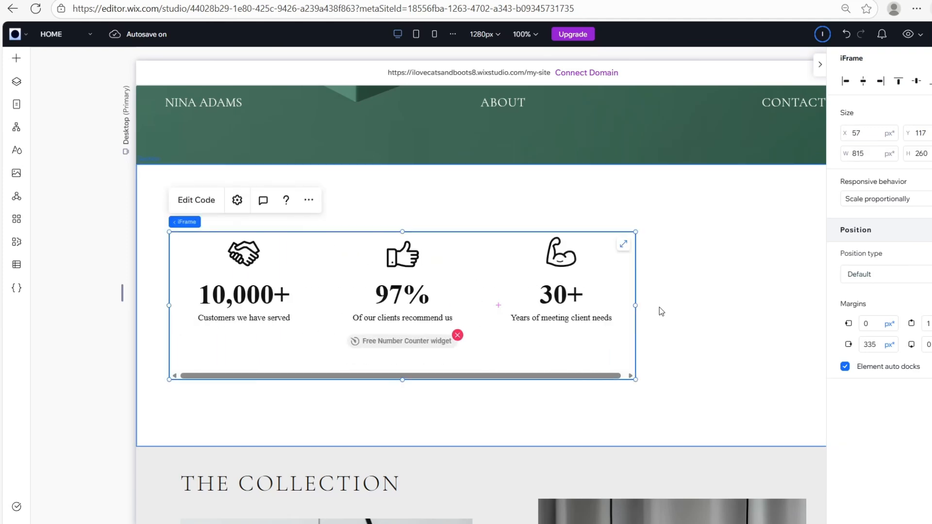
{"action": "left_click_drag", "start_coordinate": [636, 306], "coordinate": [824, 298]}
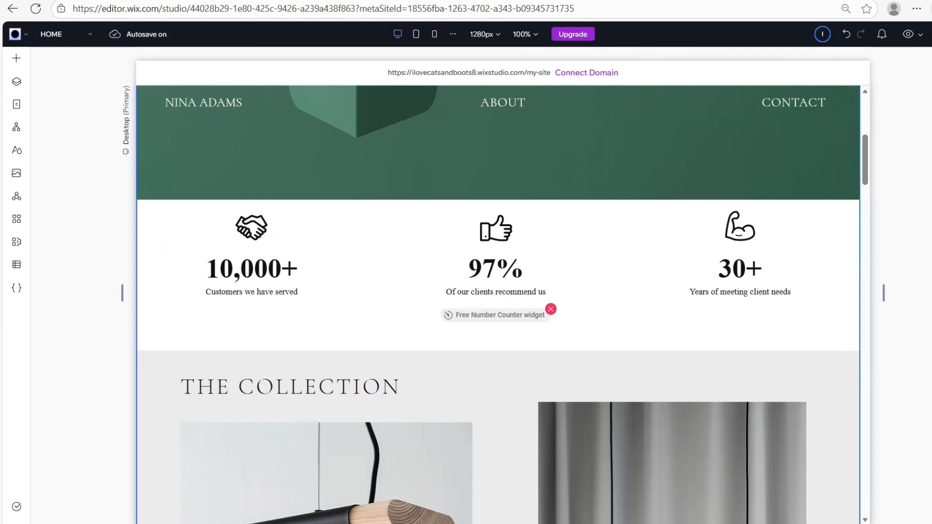
{"action": "left_click", "coordinate": [608, 255]}
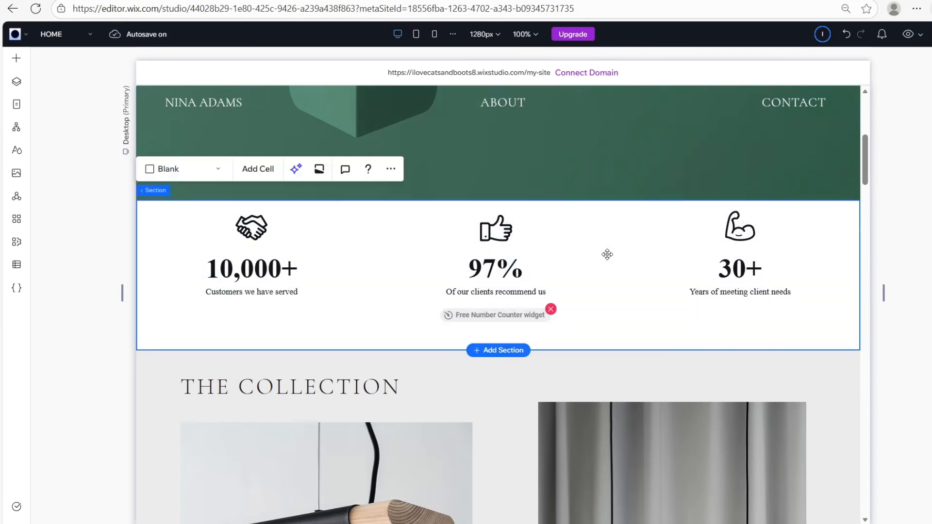
{"action": "left_click", "coordinate": [606, 257]}
Switch to the Elfsight Codes document in Google Docs and copy the whole snippet under "Code to customise text"
{"action": "left_click", "coordinate": [218, 0]}
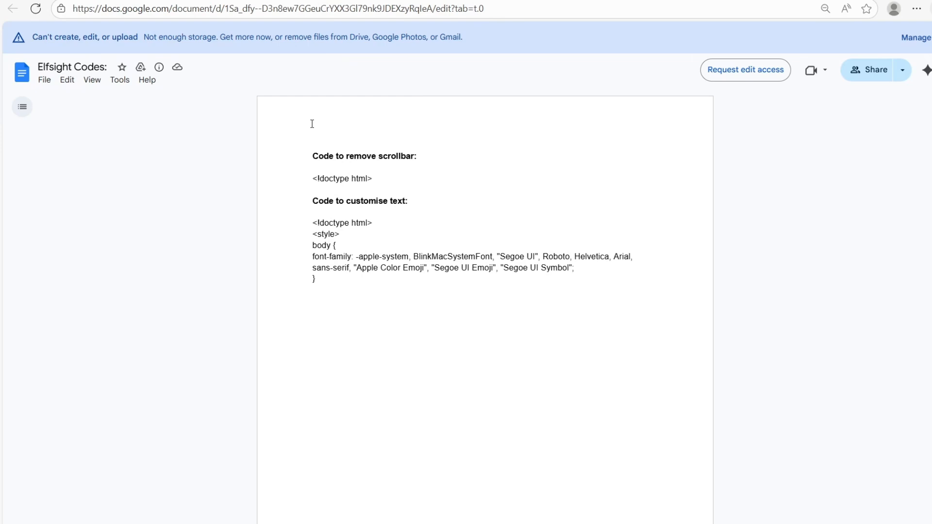
{"action": "triple_click", "coordinate": [422, 200]}
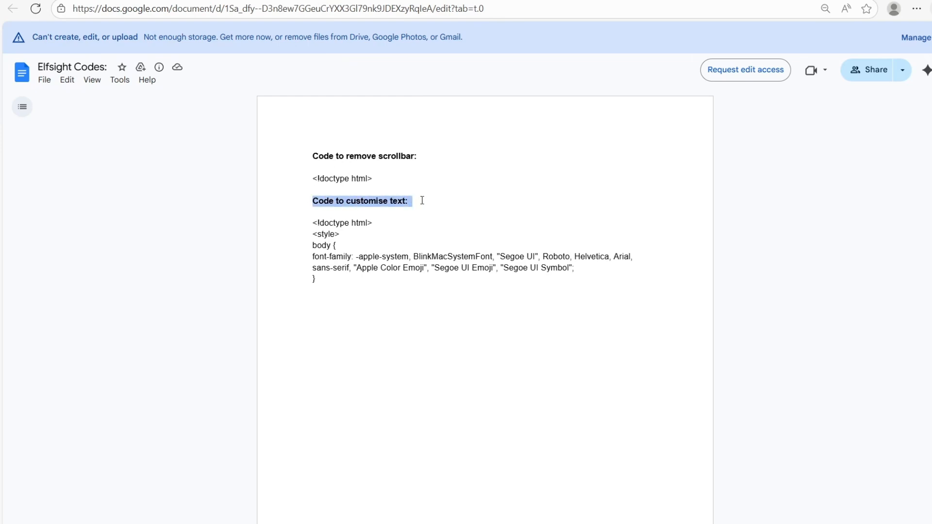
{"action": "double_click", "coordinate": [418, 213]}
{"action": "left_click", "coordinate": [376, 224]}
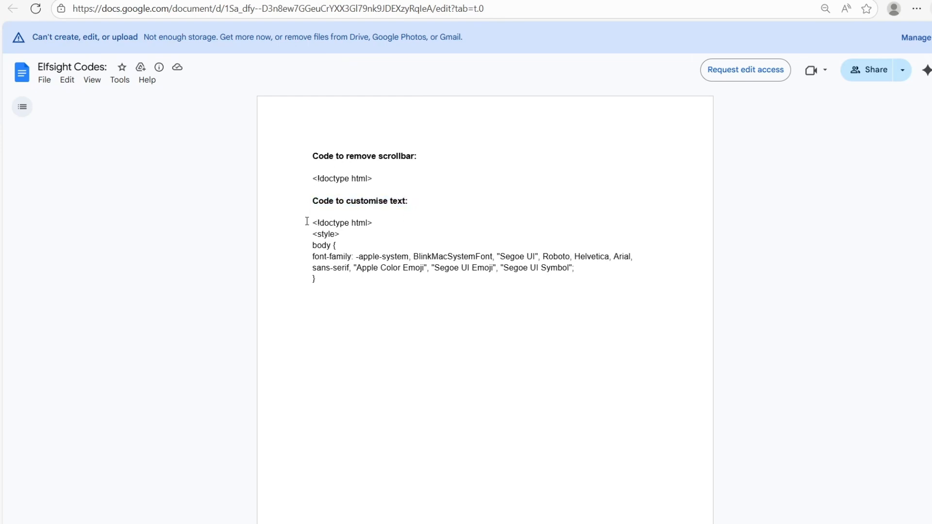
{"action": "left_click_drag", "start_coordinate": [307, 221], "coordinate": [333, 286]}
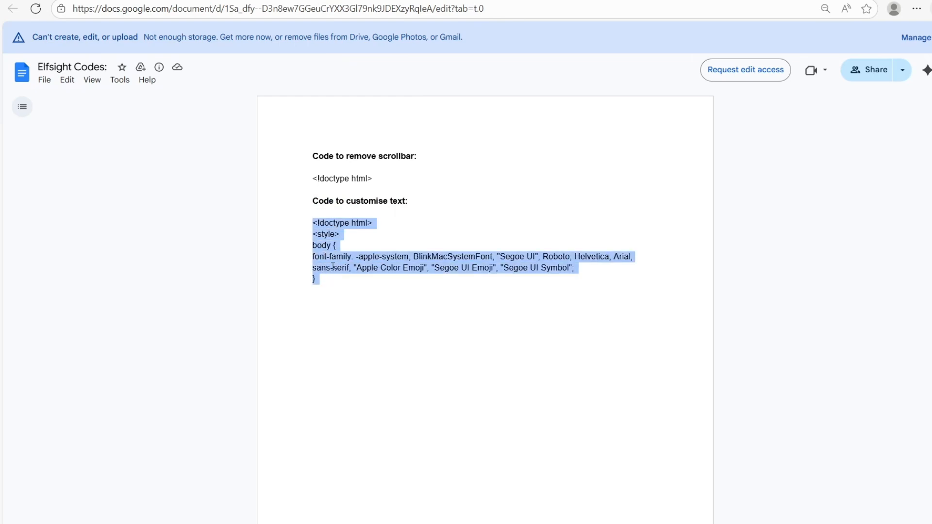
{"action": "right_click", "coordinate": [333, 266]}
{"action": "left_click", "coordinate": [360, 273]}
{"action": "left_click", "coordinate": [298, 146]}
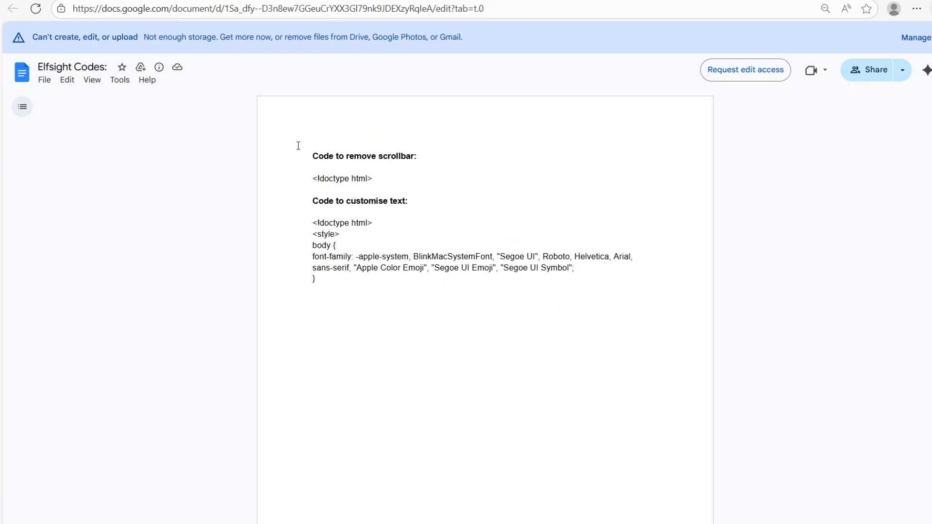
Back in the Wix Studio editor, append the copied font-family style snippet after the closing div in the iFrame's embed code and update it
{"action": "key", "text": "ctrl+Tab"}
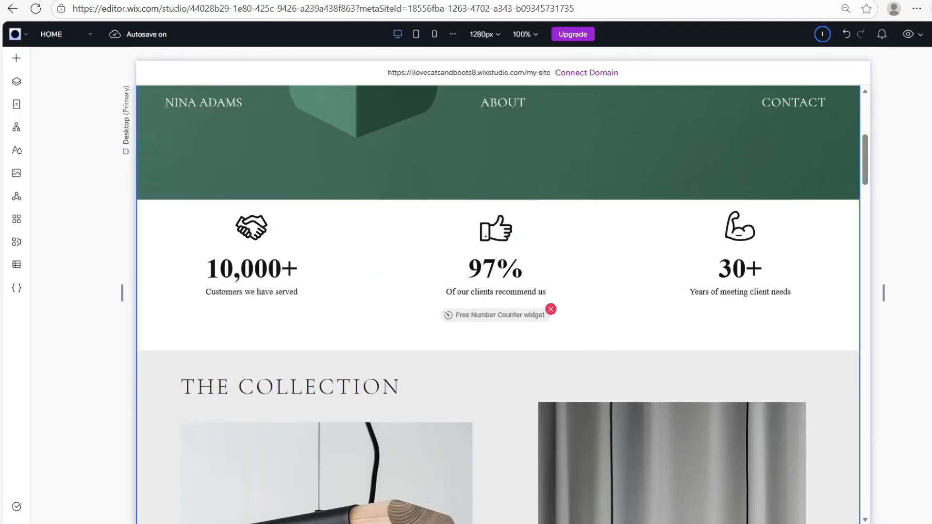
{"action": "left_click", "coordinate": [212, 219]}
{"action": "left_click", "coordinate": [213, 219]}
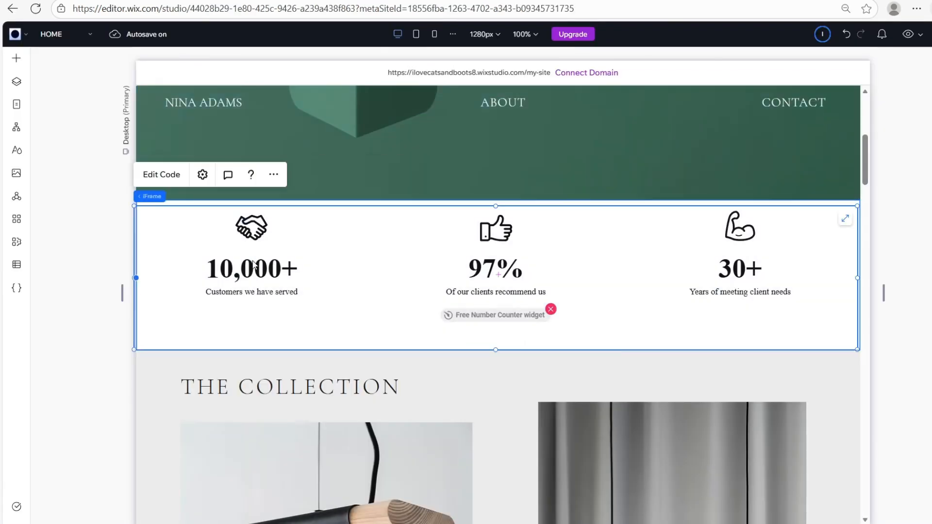
{"action": "left_click", "coordinate": [169, 182]}
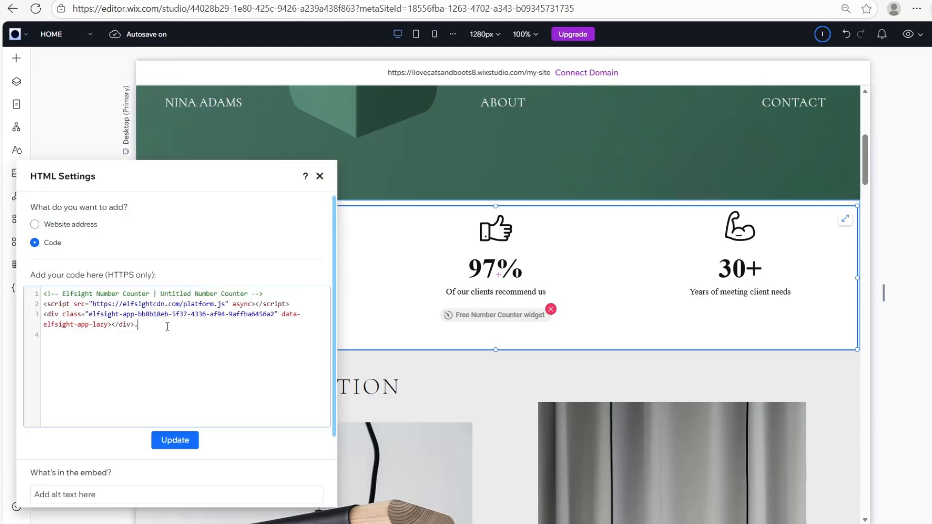
{"action": "key", "text": "BackSpace"}
{"action": "key", "text": "ctrl+v"}
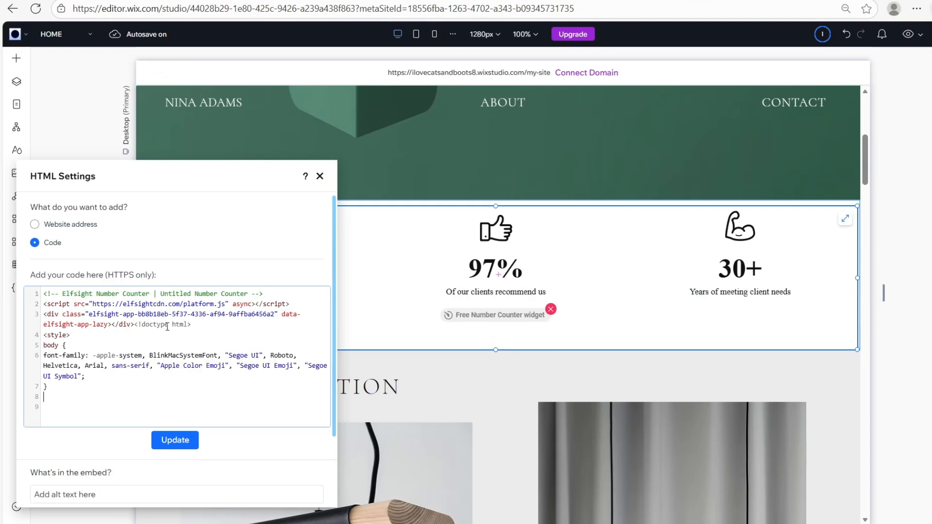
{"action": "left_click_drag", "start_coordinate": [43, 356], "coordinate": [96, 377]}
{"action": "left_click", "coordinate": [91, 357]}
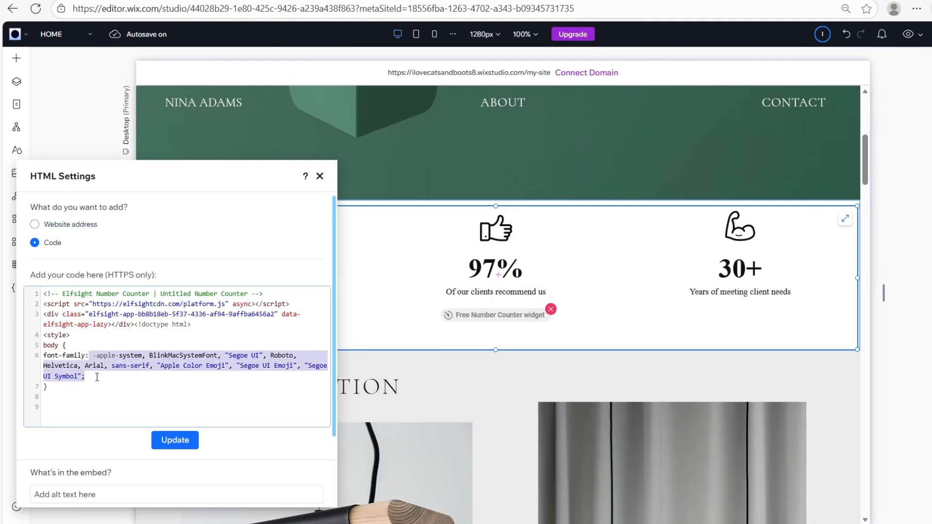
{"action": "left_click", "coordinate": [98, 377]}
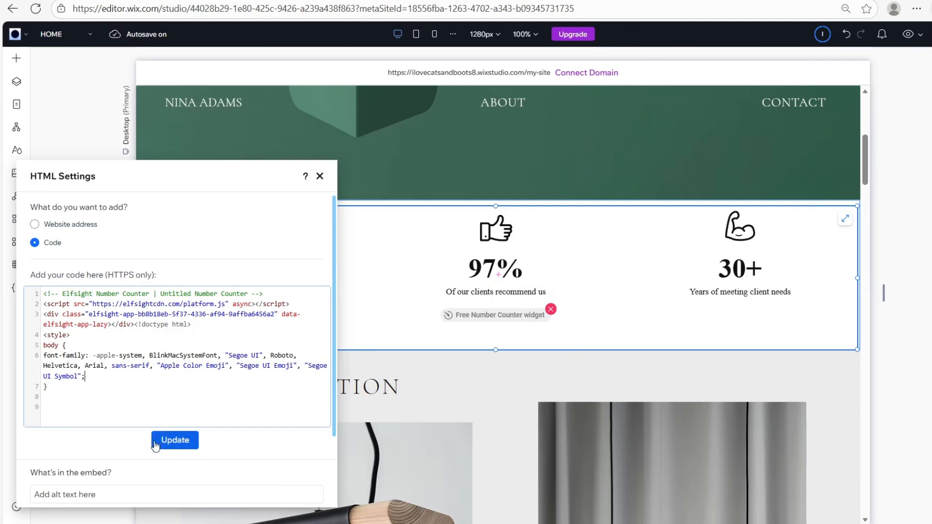
{"action": "left_click", "coordinate": [179, 448]}
{"action": "left_click", "coordinate": [898, 239]}
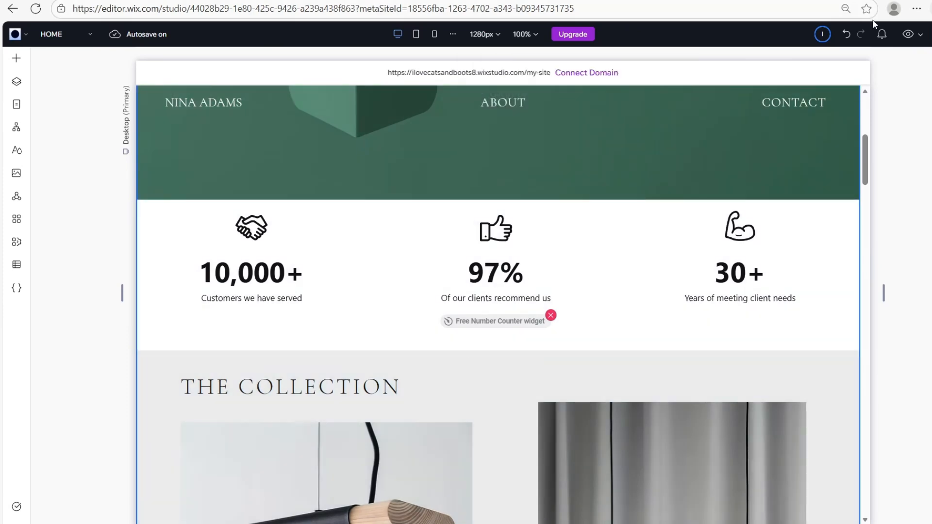
Preview the site to check the embedded number counter
{"action": "left_click", "coordinate": [911, 35]}
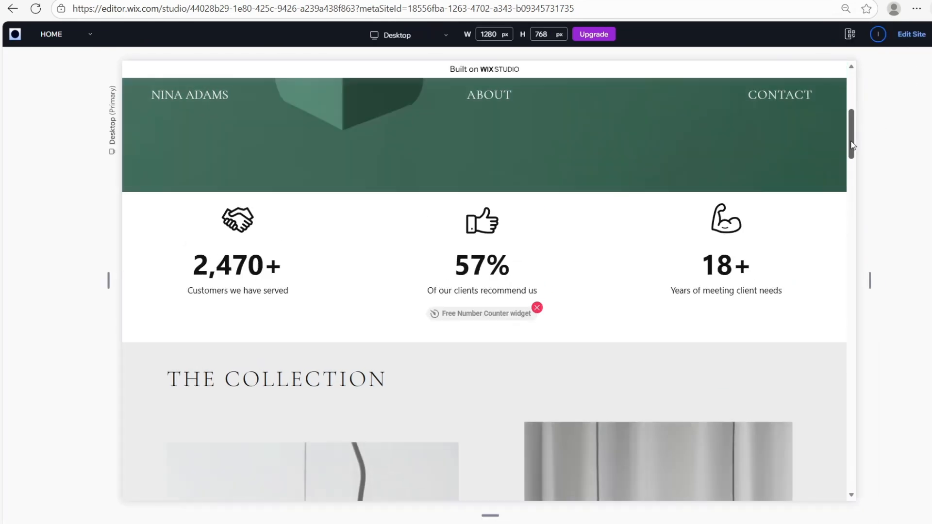